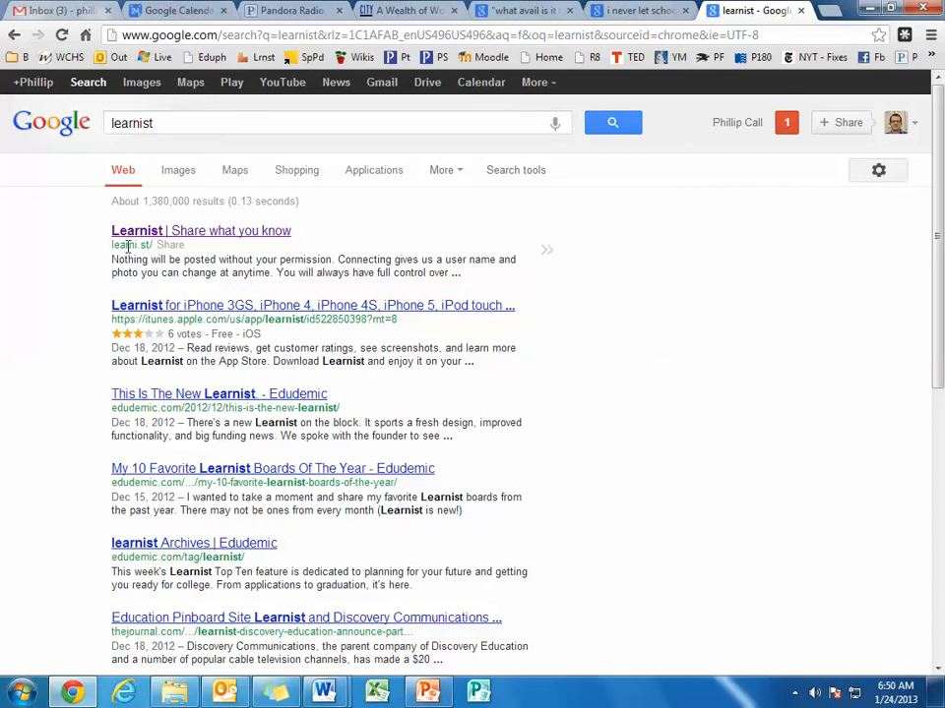
Open the Learnist website from the search results and view its account sign-up options, then dismiss them.
left_click(203, 235)
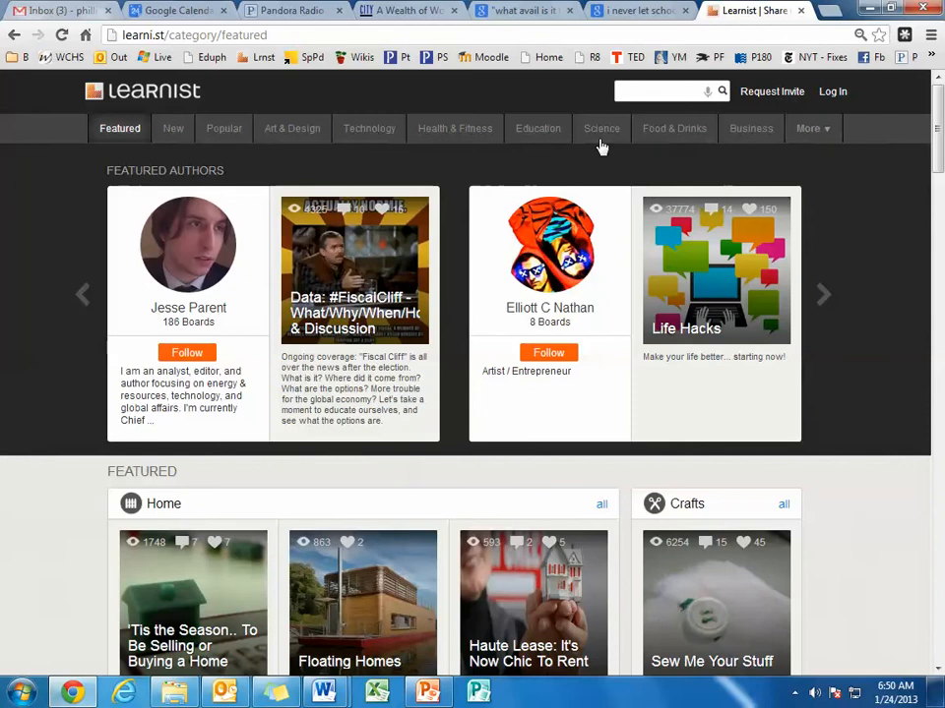
left_click(773, 91)
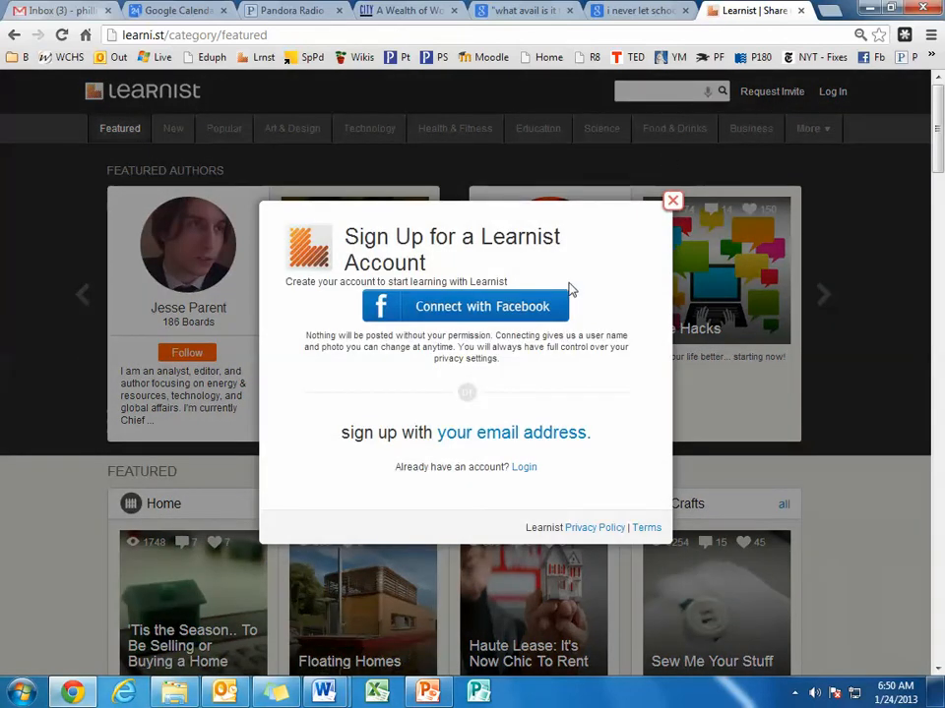
left_click(672, 201)
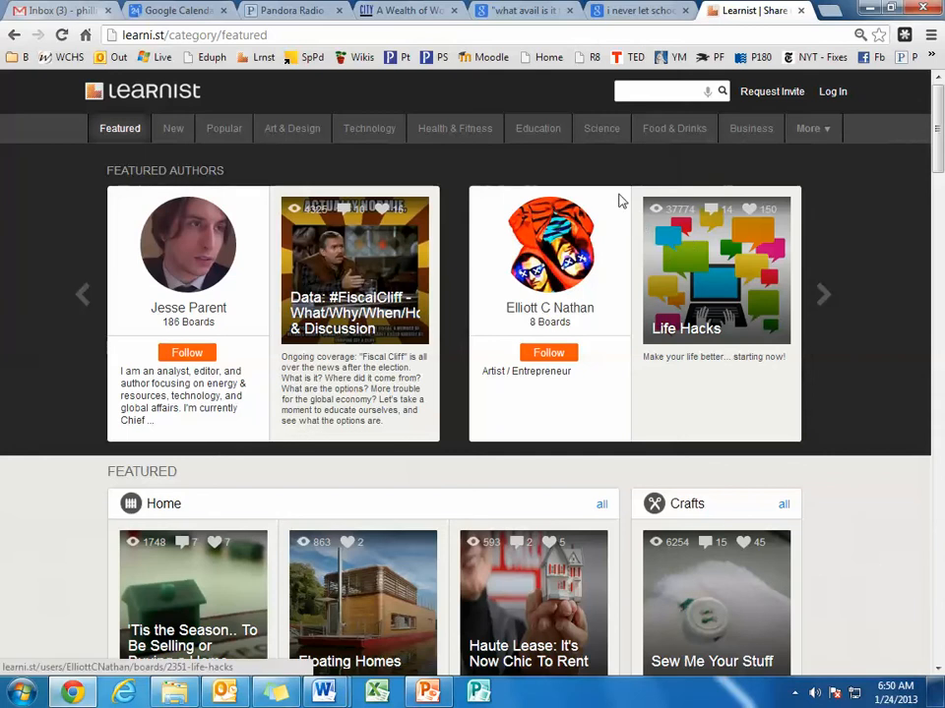
Log in to Learnist with the account's e-mail address and password.
left_click(833, 94)
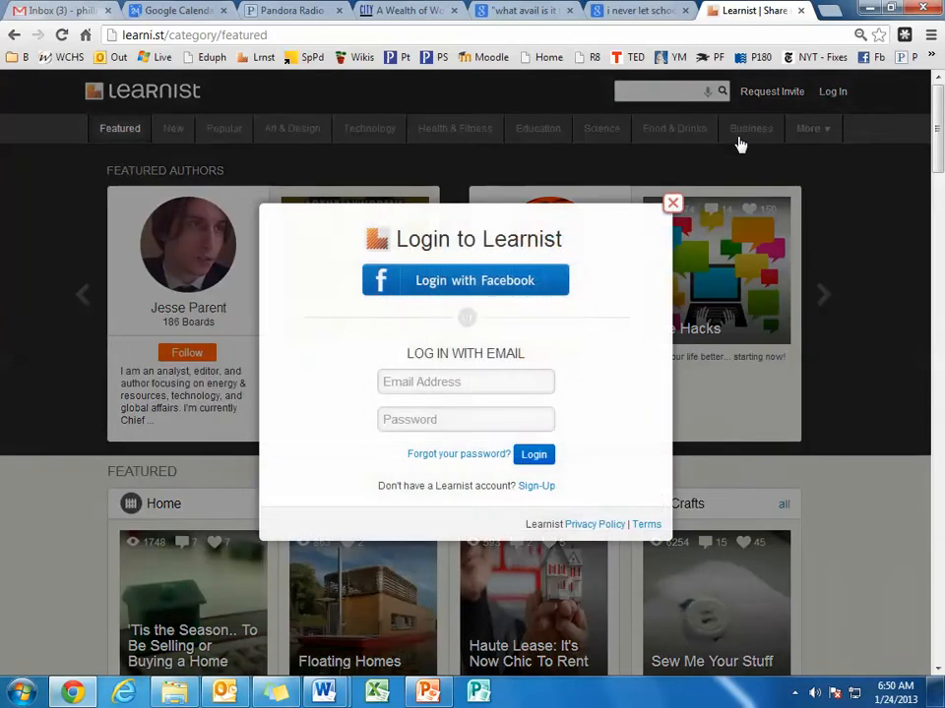
left_click(491, 379)
type("pca")
key("Down")
key("Return")
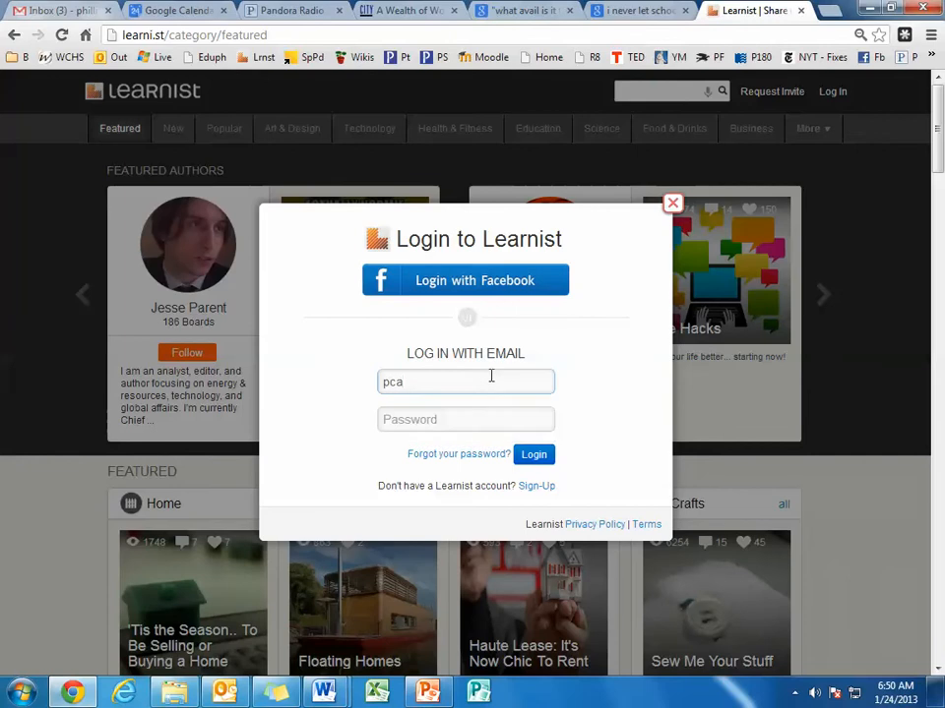
key("Tab")
type("•••••••")
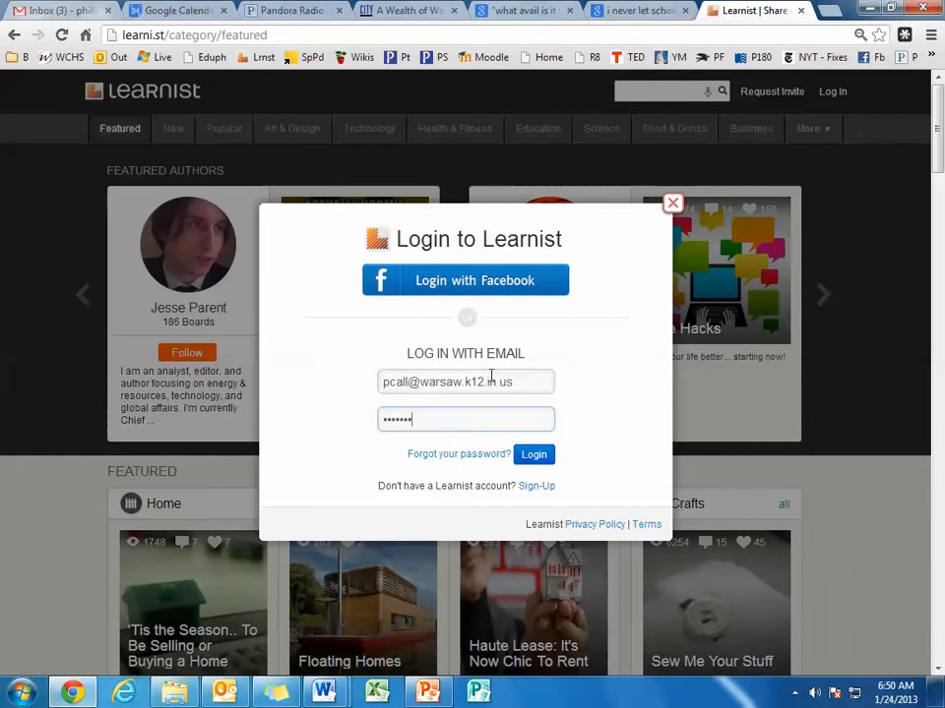
key("Return")
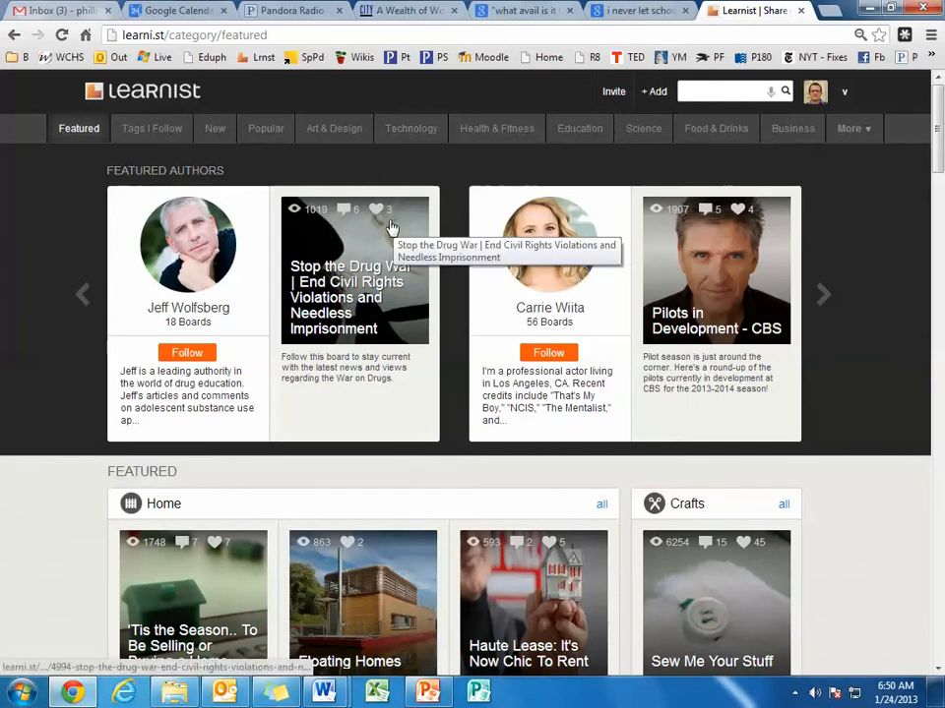
Browse the boards in the Featured, Popular, Technology and Education categories.
scroll(415, 339, "down", 8)
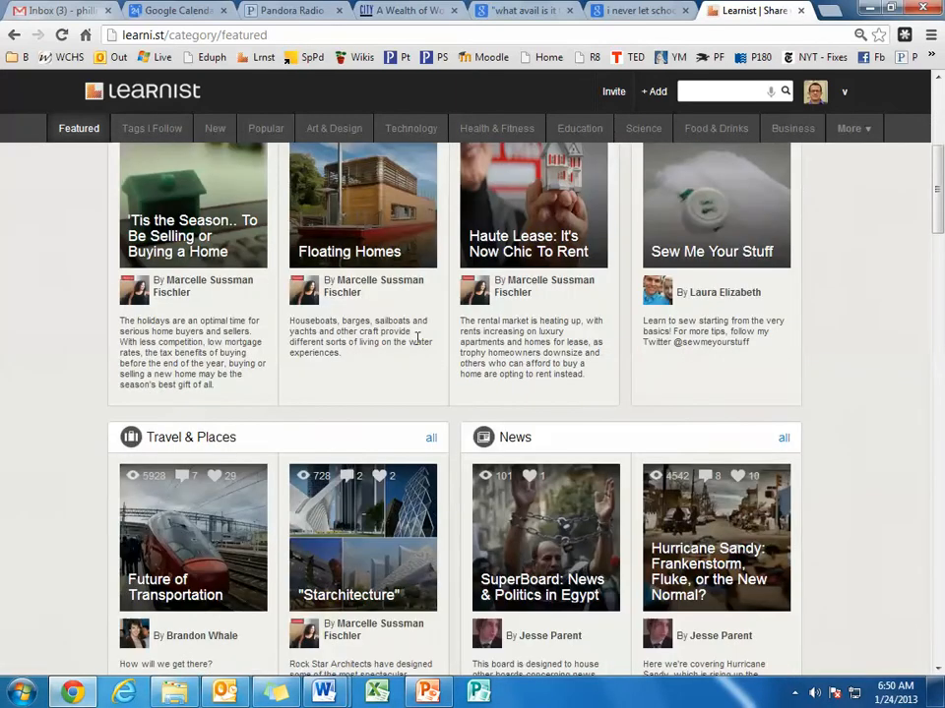
scroll(419, 347, "down", 1)
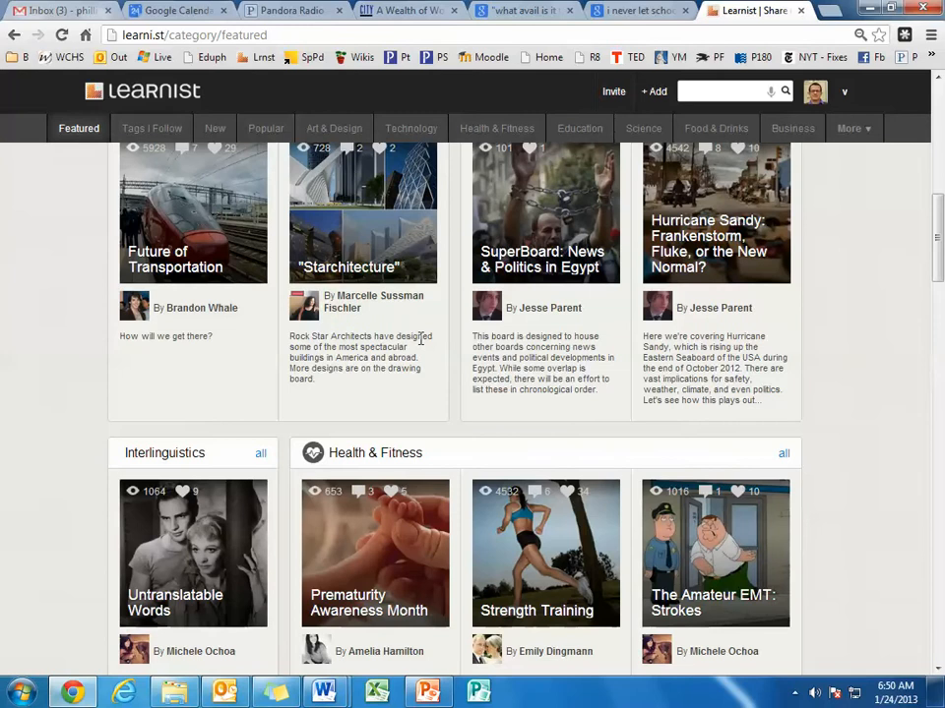
scroll(429, 352, "up", 8)
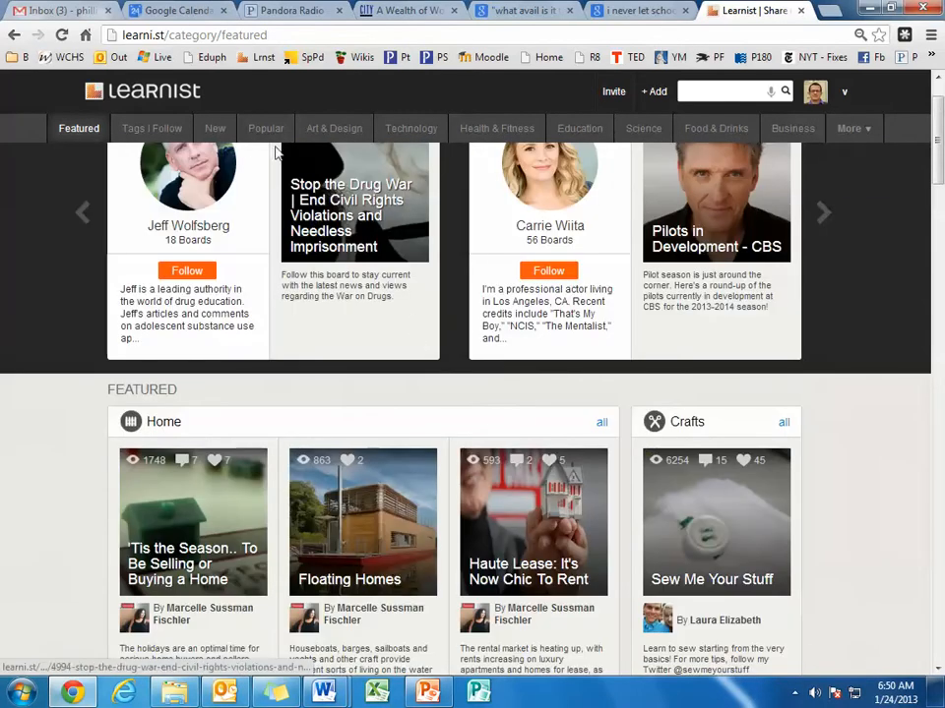
left_click(275, 136)
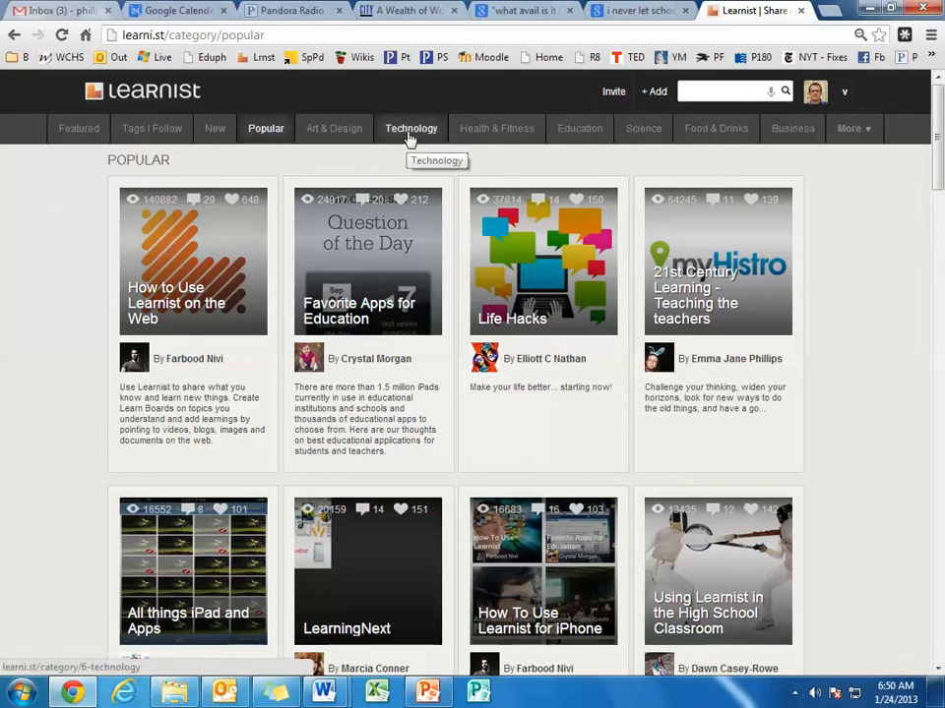
left_click(409, 137)
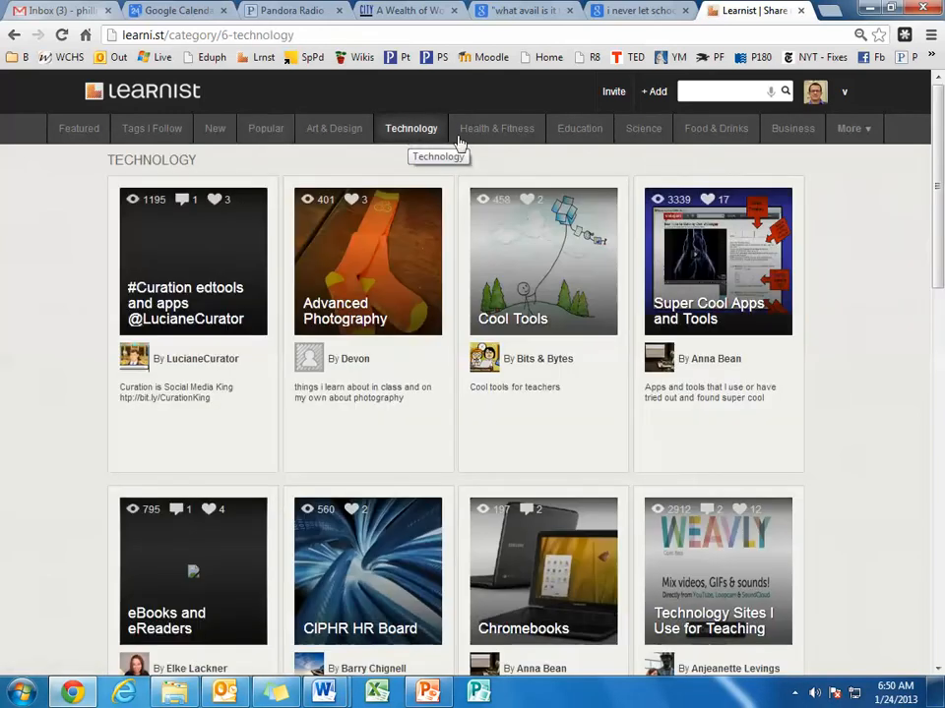
left_click(578, 136)
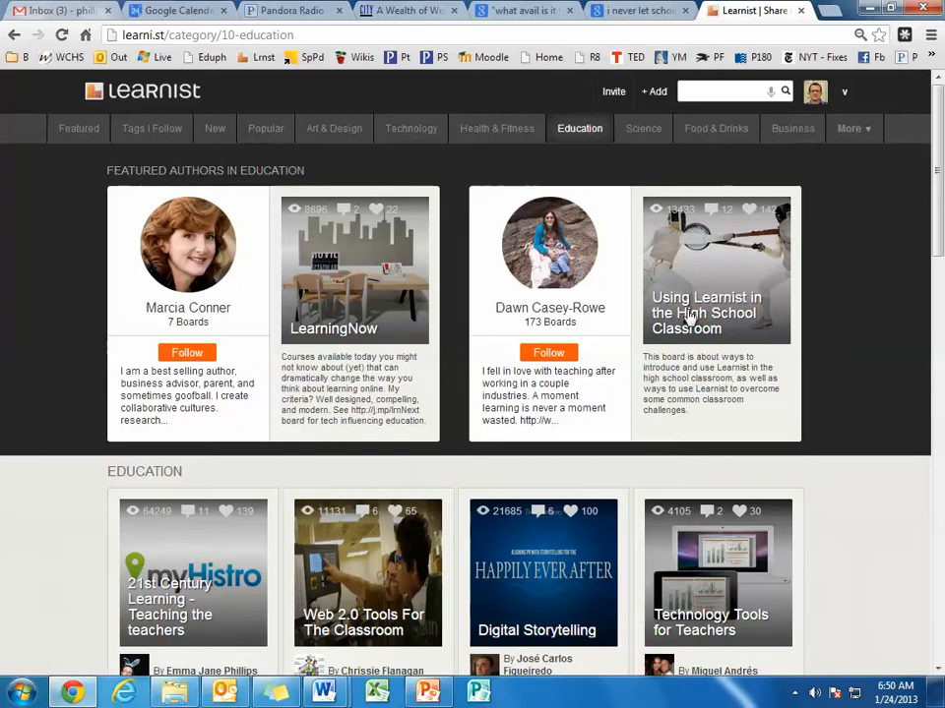
scroll(722, 315, "down", 1)
scroll(722, 319, "down", 5)
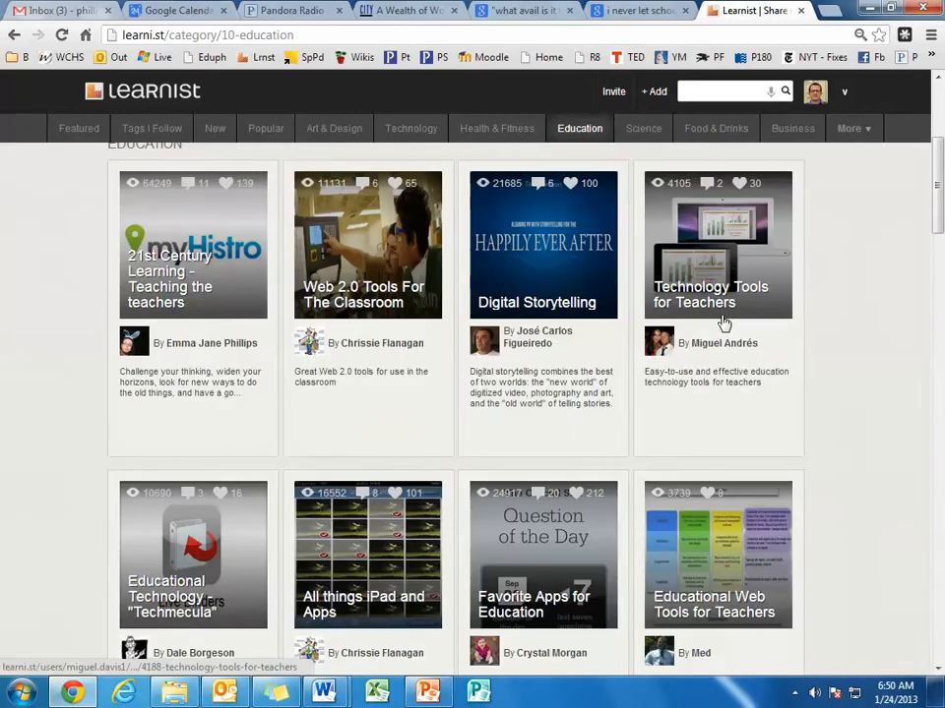
scroll(721, 321, "down", 3)
scroll(724, 315, "up", 6)
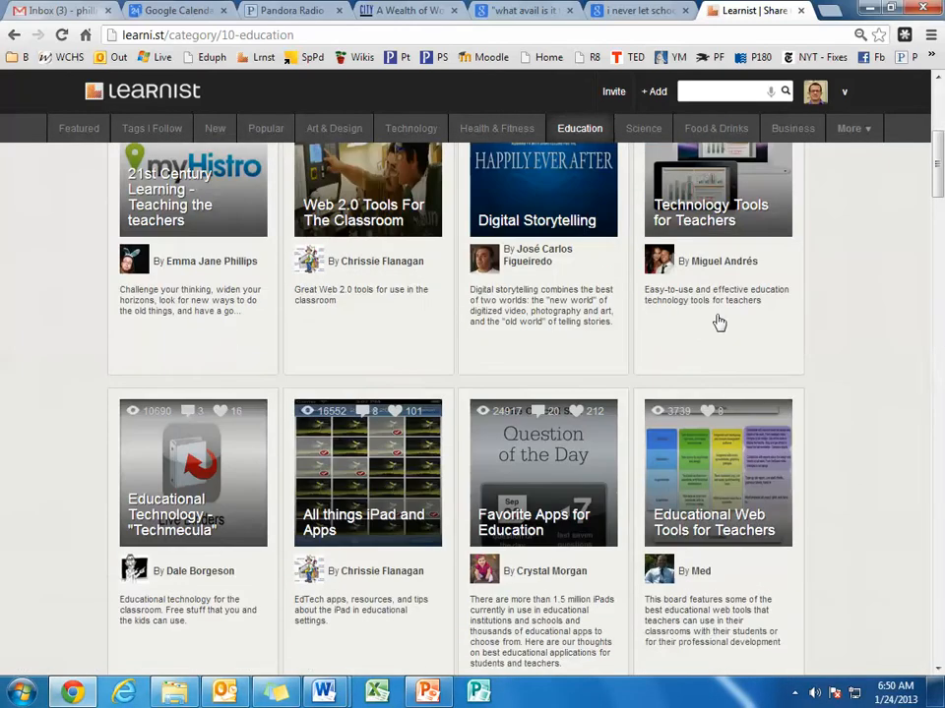
scroll(718, 319, "up", 3)
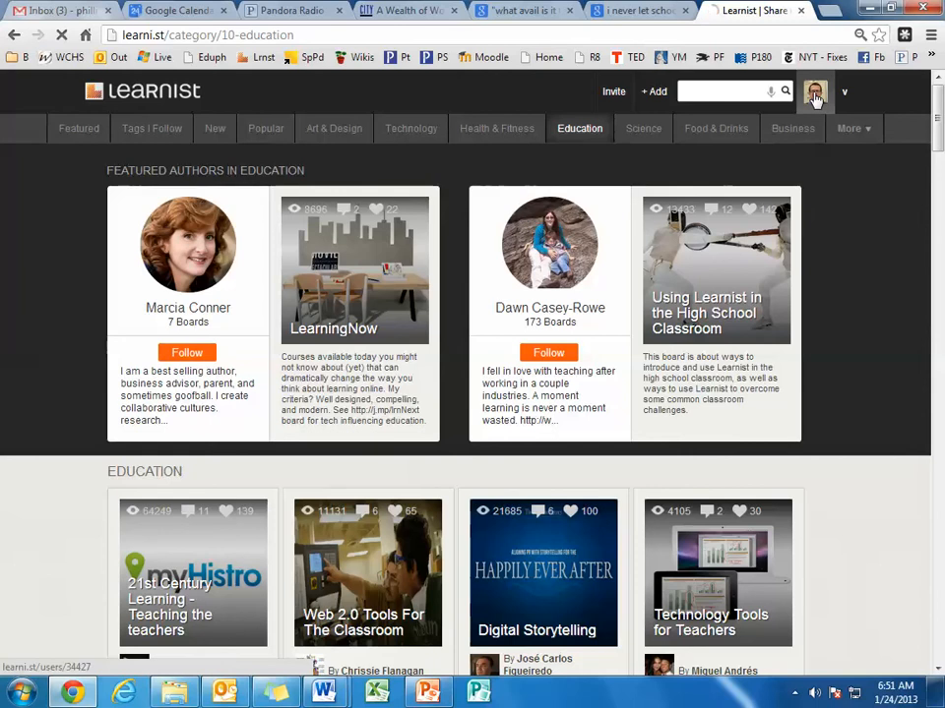
Open the account's own profile page and look through its boards.
left_click(815, 93)
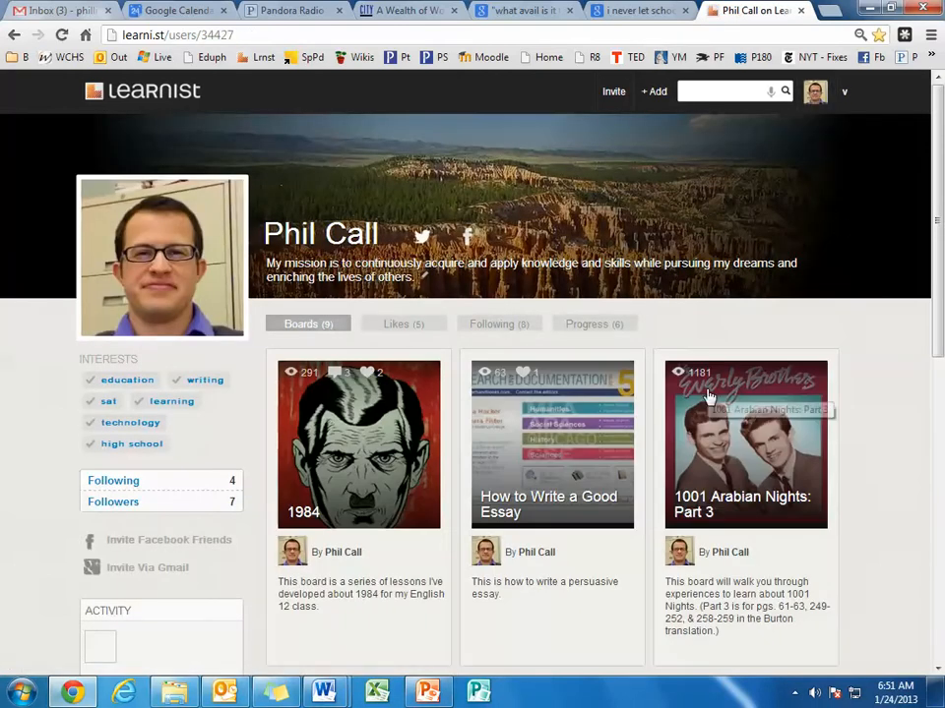
scroll(787, 398, "down", 3)
scroll(544, 457, "down", 3)
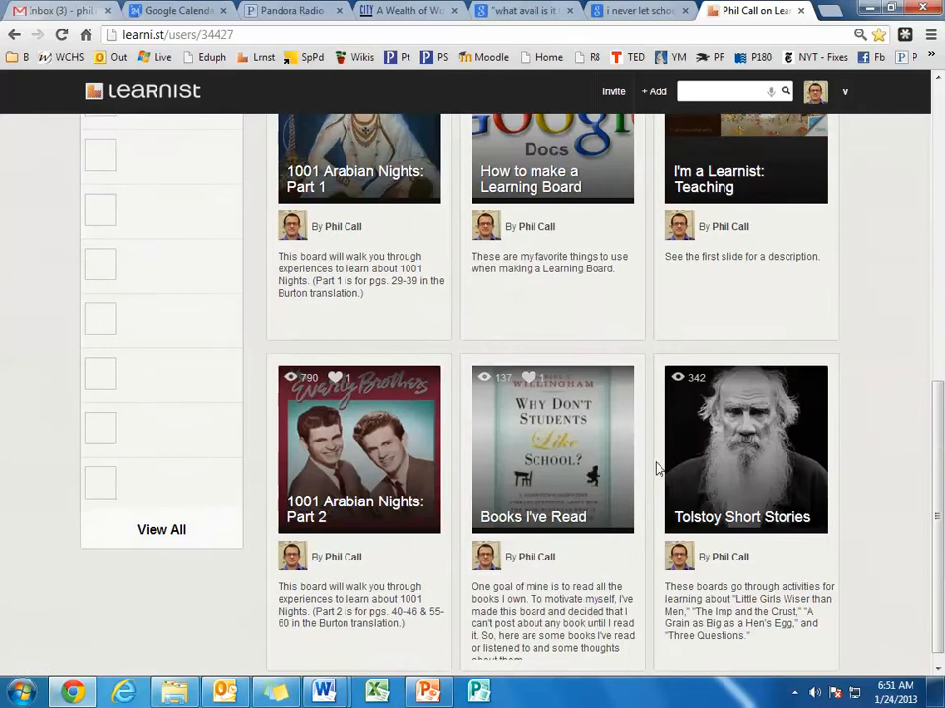
scroll(714, 413, "up", 6)
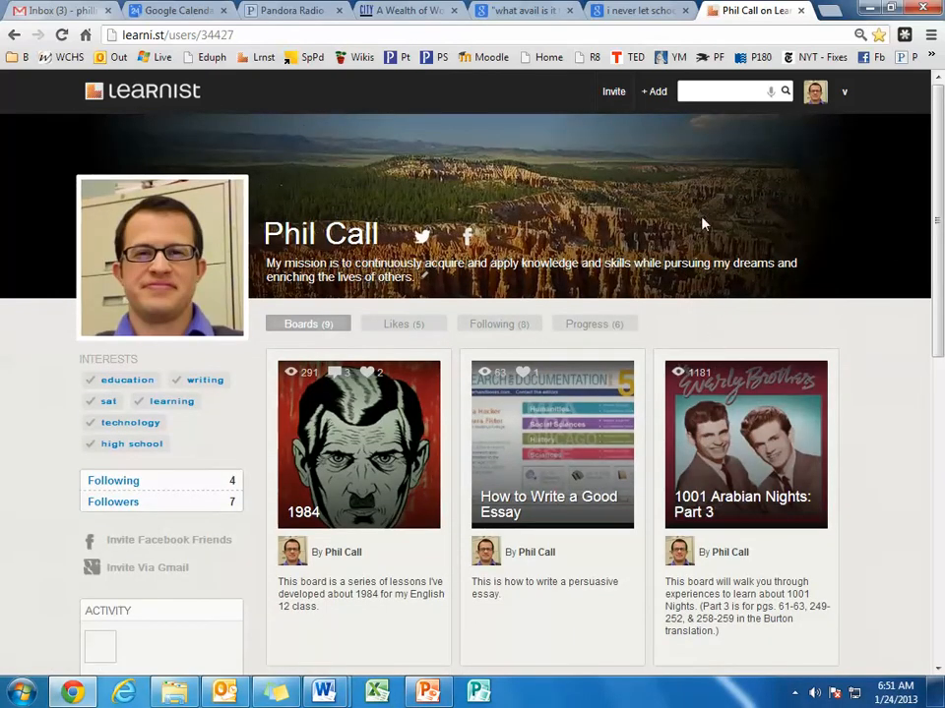
Start creating a new board and name it "Practice Board".
left_click(657, 94)
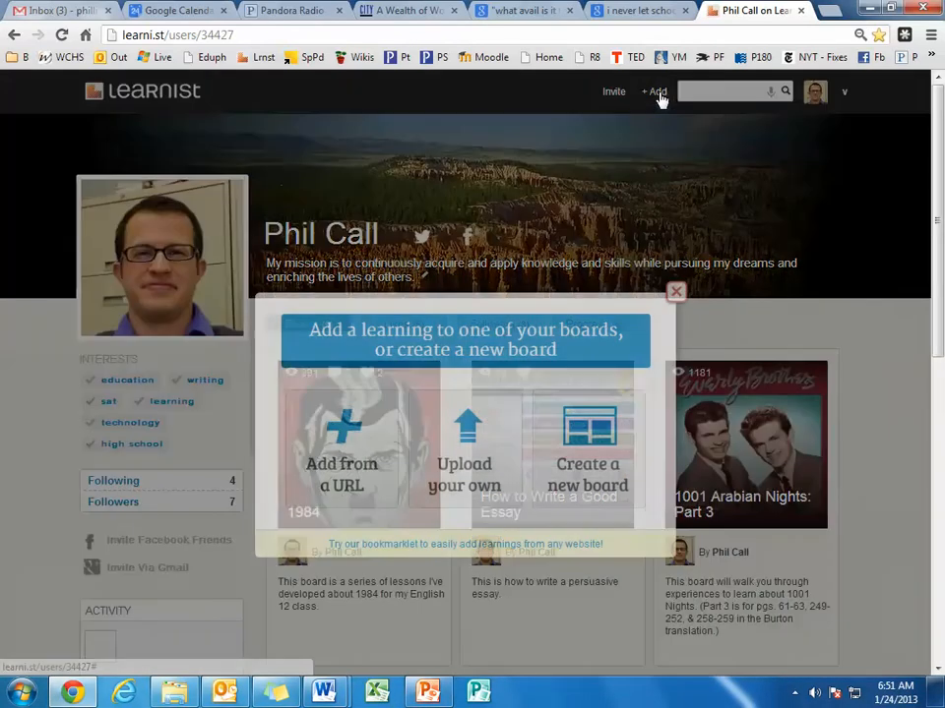
left_click(606, 454)
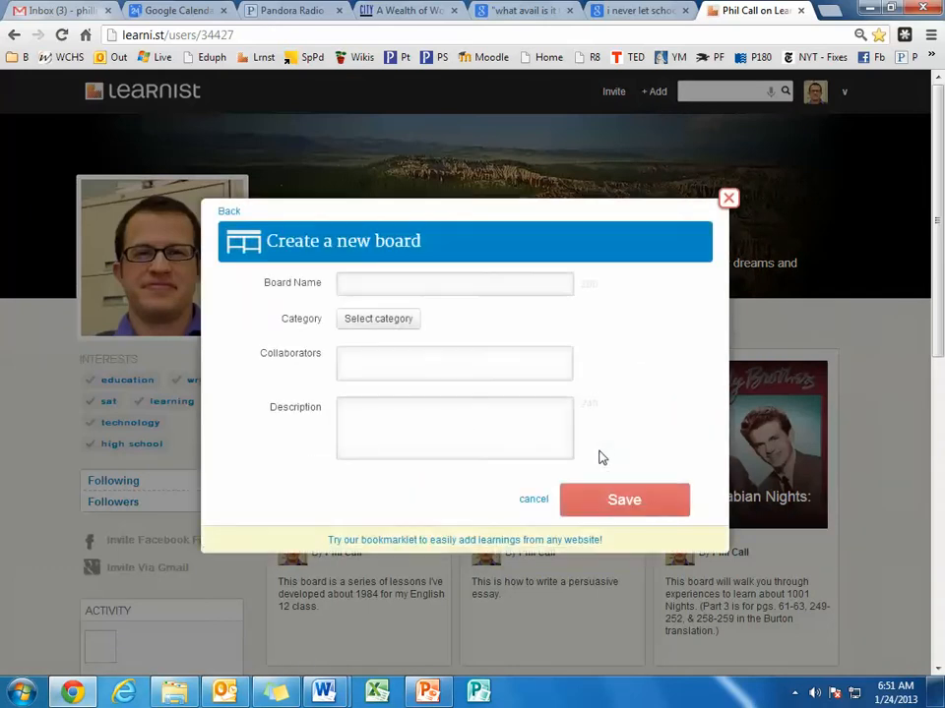
left_click(480, 285)
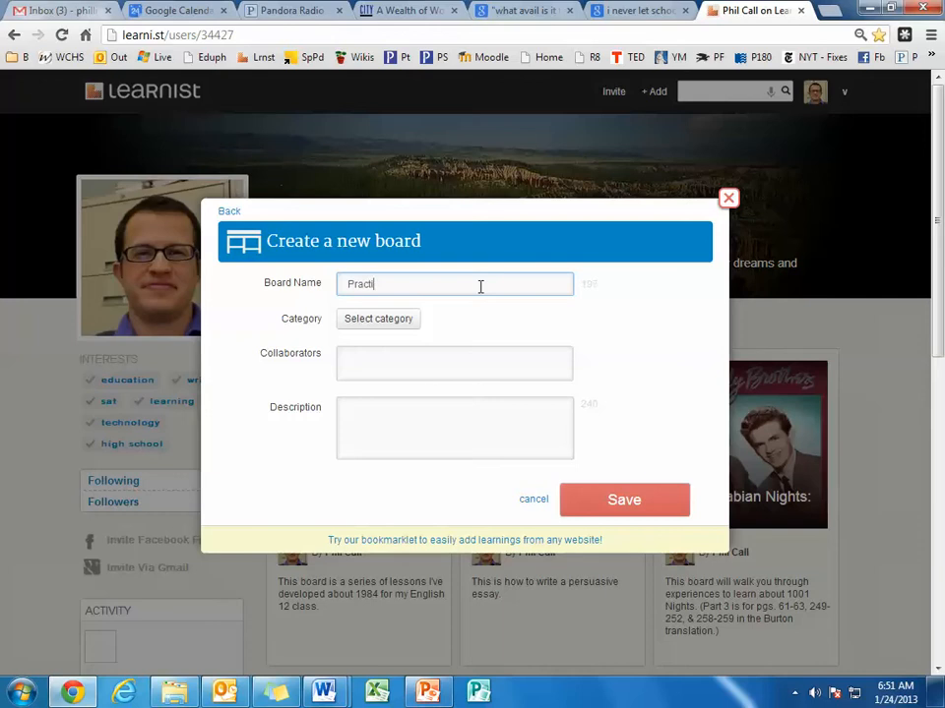
Set the new board's category to Education, with the subcategories Humanities and Literature.
left_click(407, 321)
left_click(441, 369)
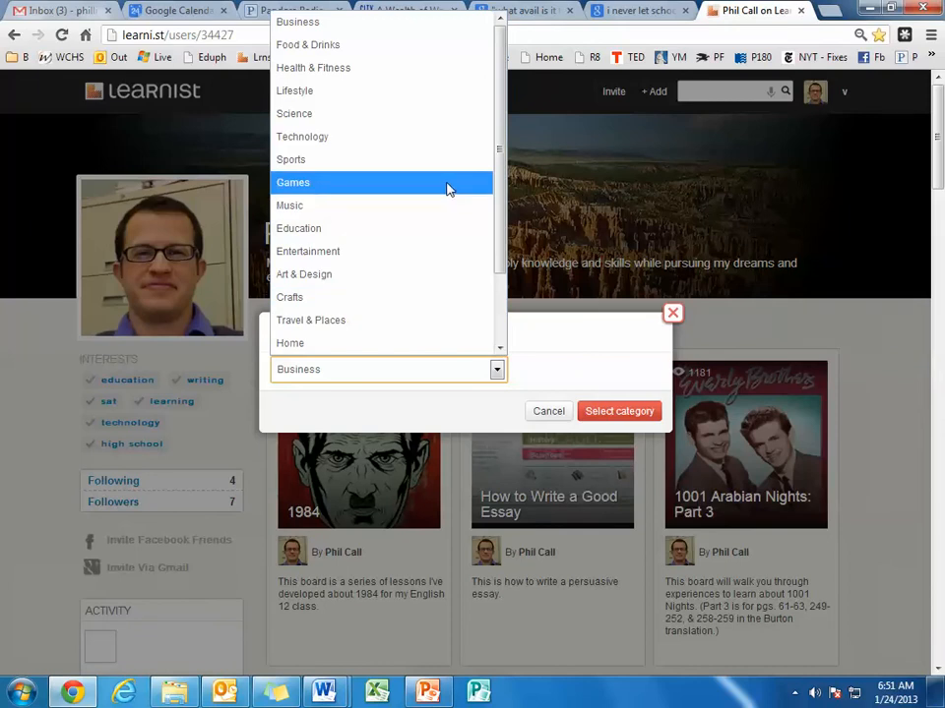
left_click(441, 229)
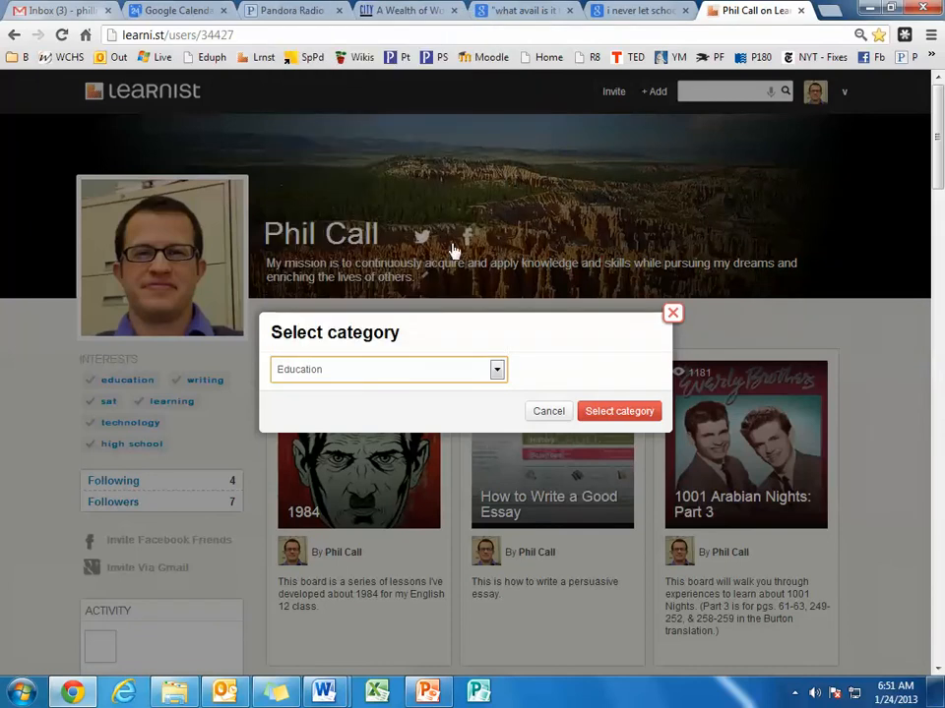
left_click(472, 404)
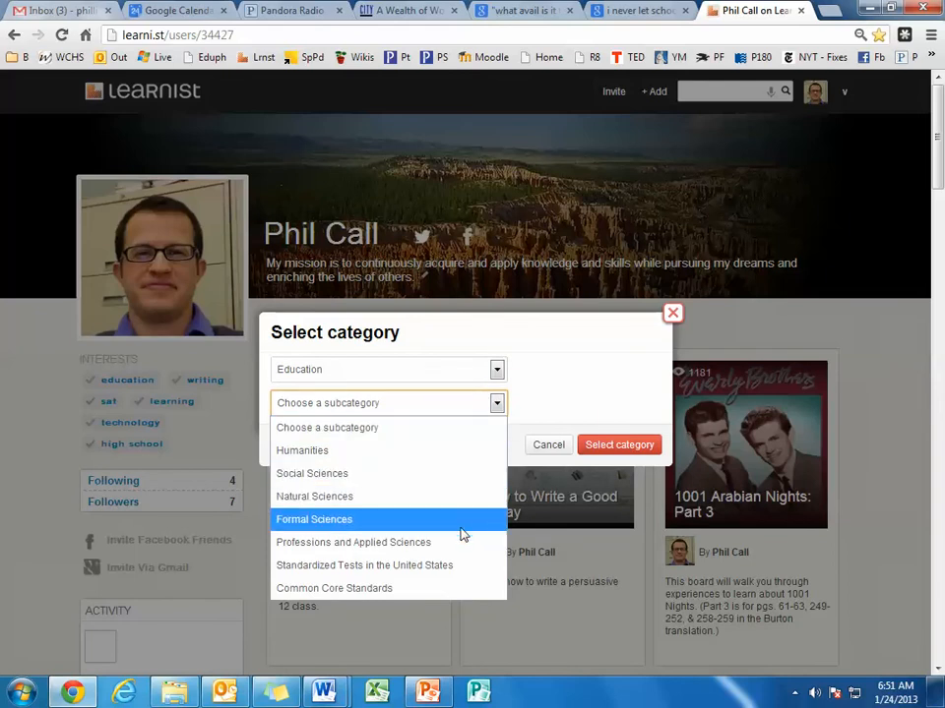
left_click(437, 455)
left_click(463, 439)
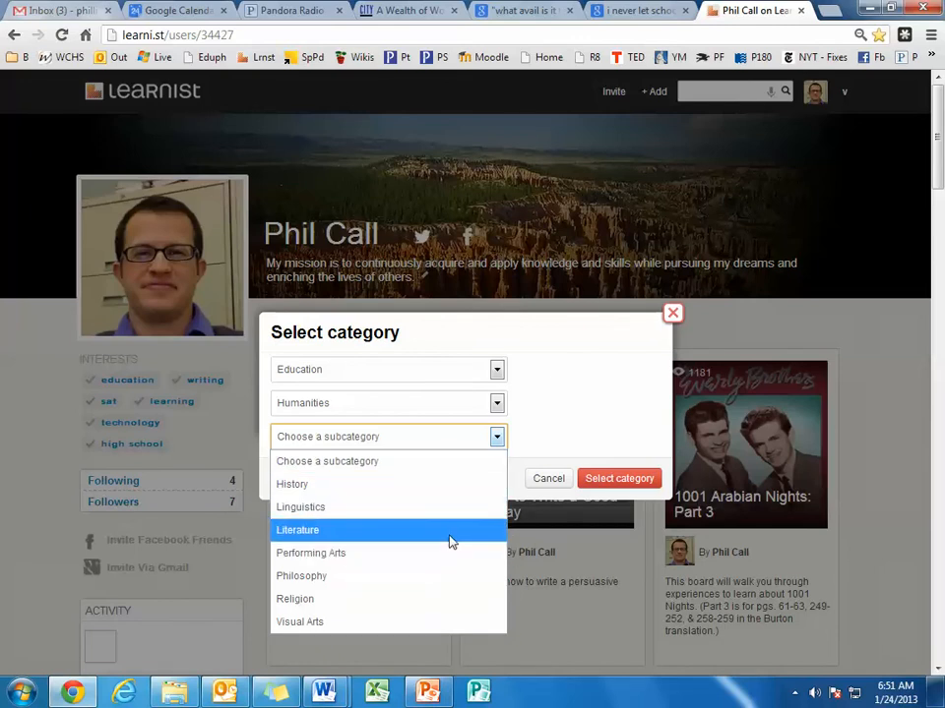
left_click(448, 537)
Narrow the board's category to World Literatures and English Literature, leave the last subcategory unset, and apply the selection.
left_click(448, 475)
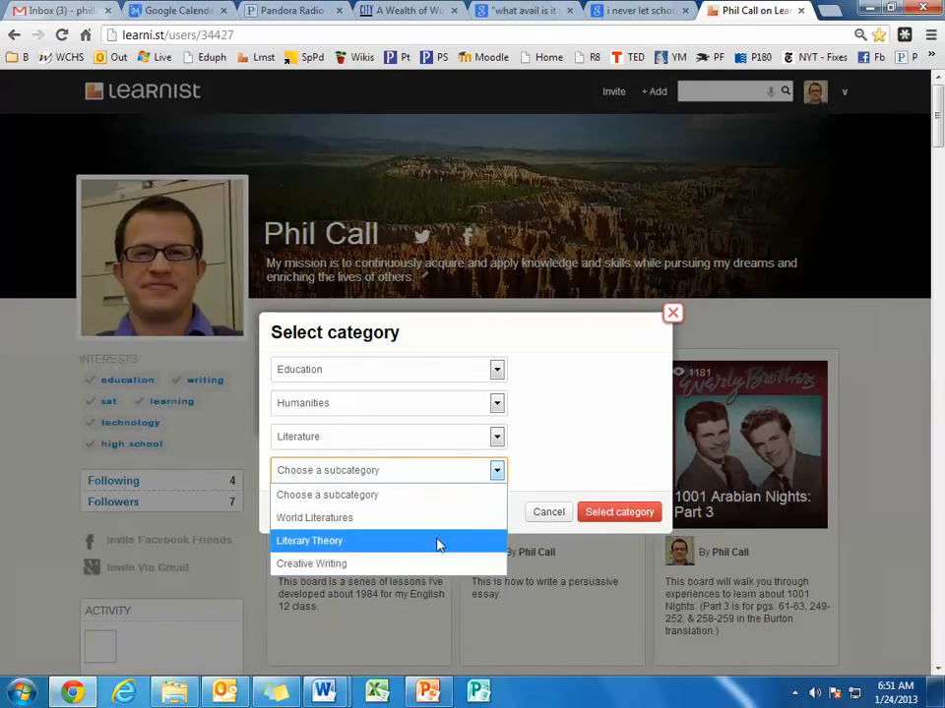
left_click(440, 527)
left_click(466, 504)
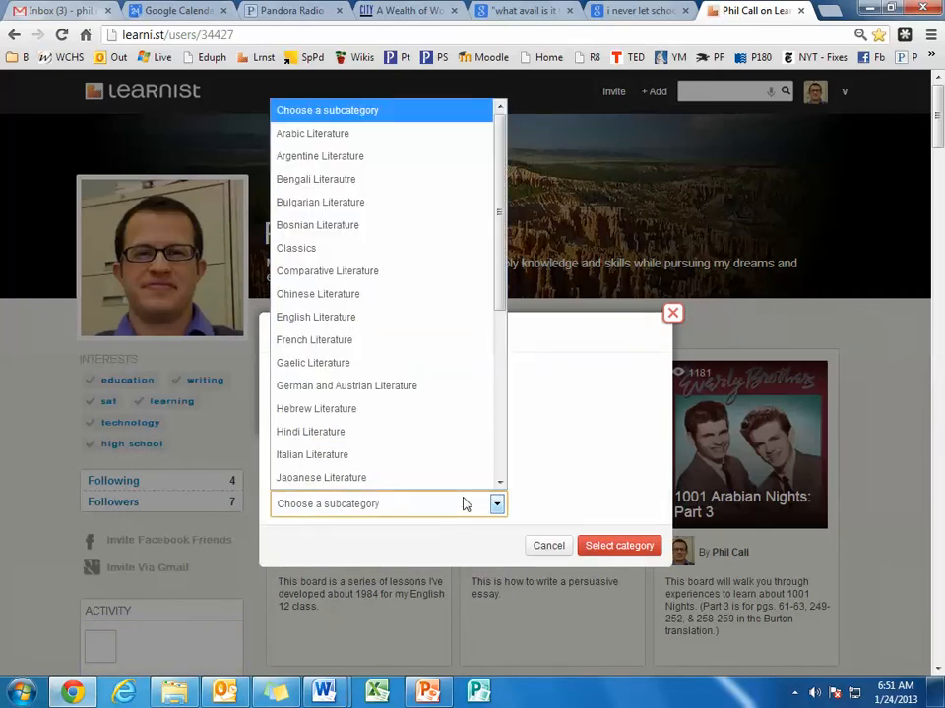
left_click(433, 317)
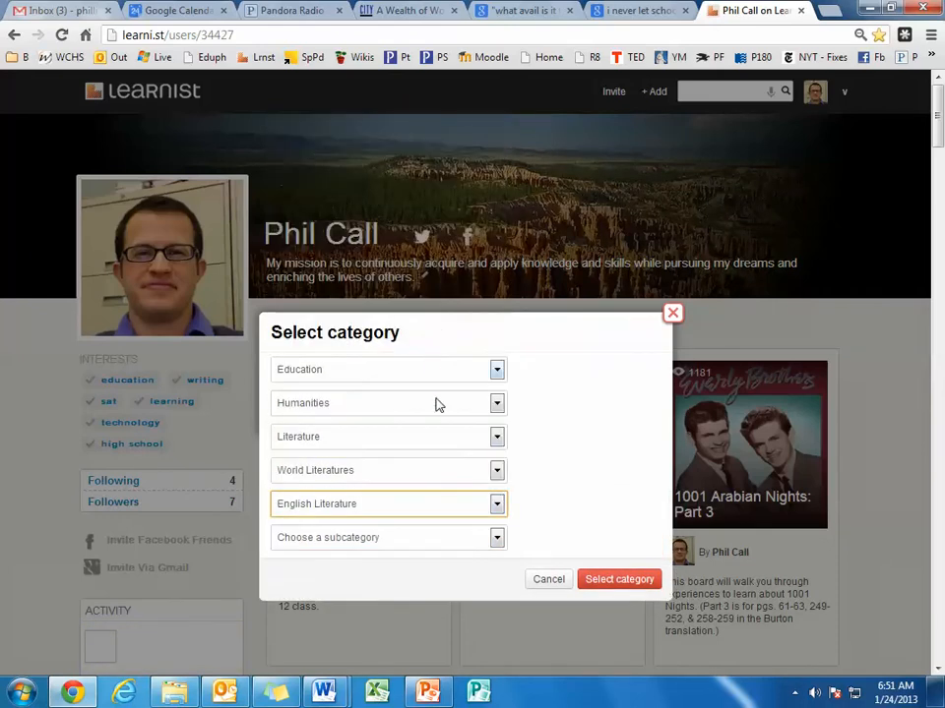
left_click(482, 538)
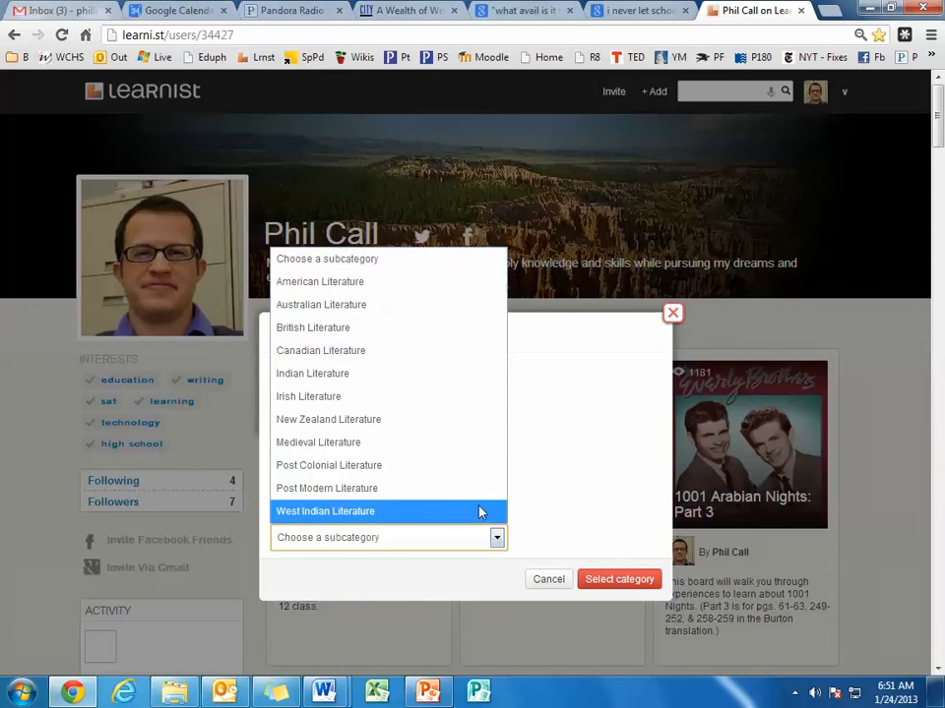
left_click(575, 447)
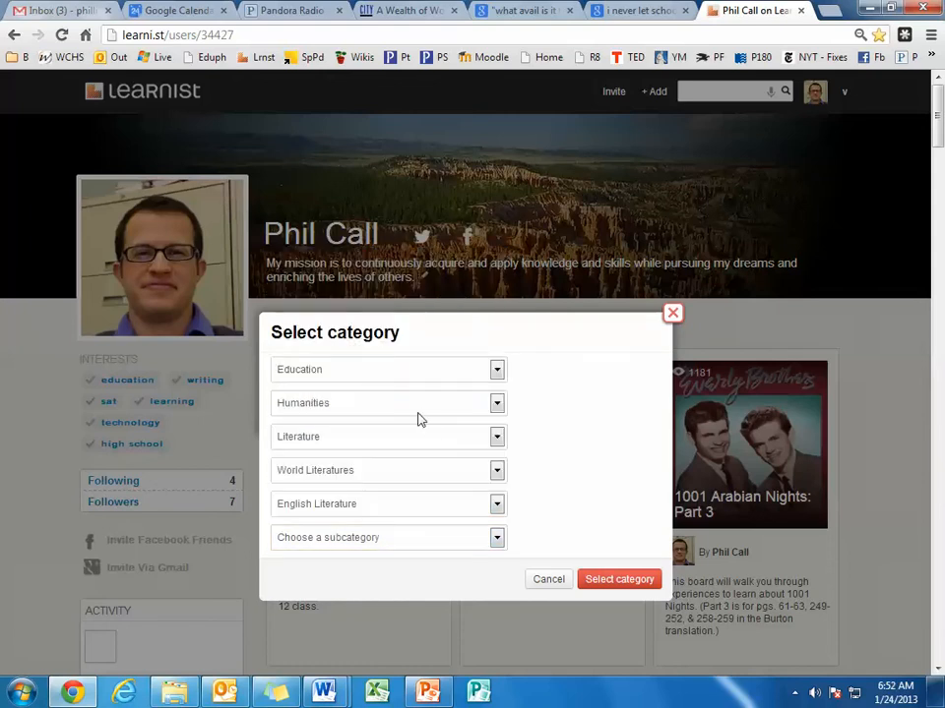
left_click(618, 581)
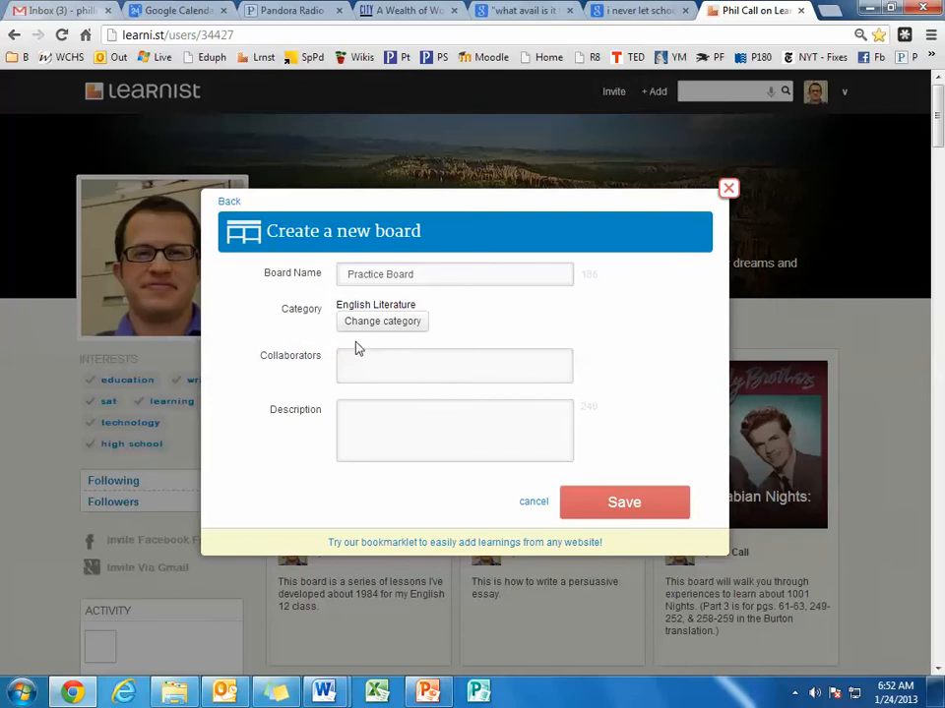
Leave the collaborators empty, enter the description "This is a practice board." and save the new board.
left_click(425, 369)
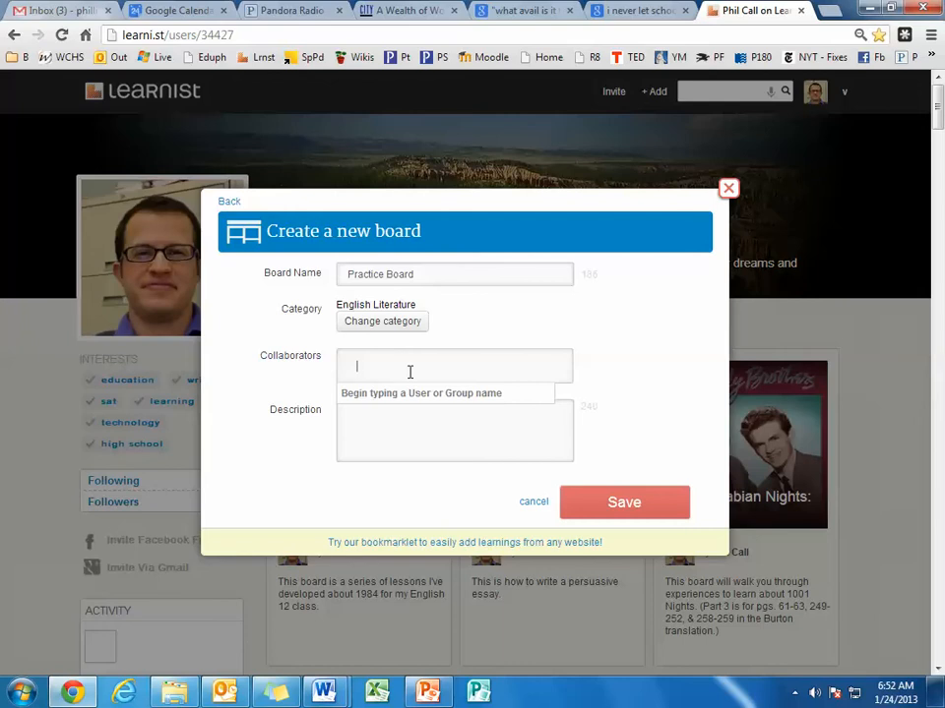
left_click(448, 425)
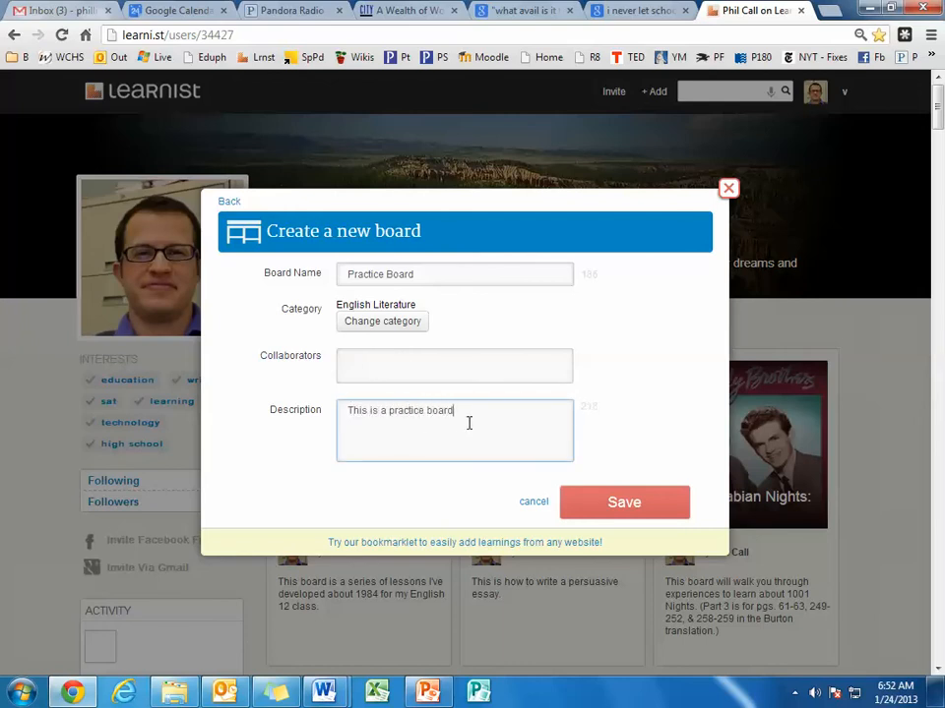
left_click(638, 501)
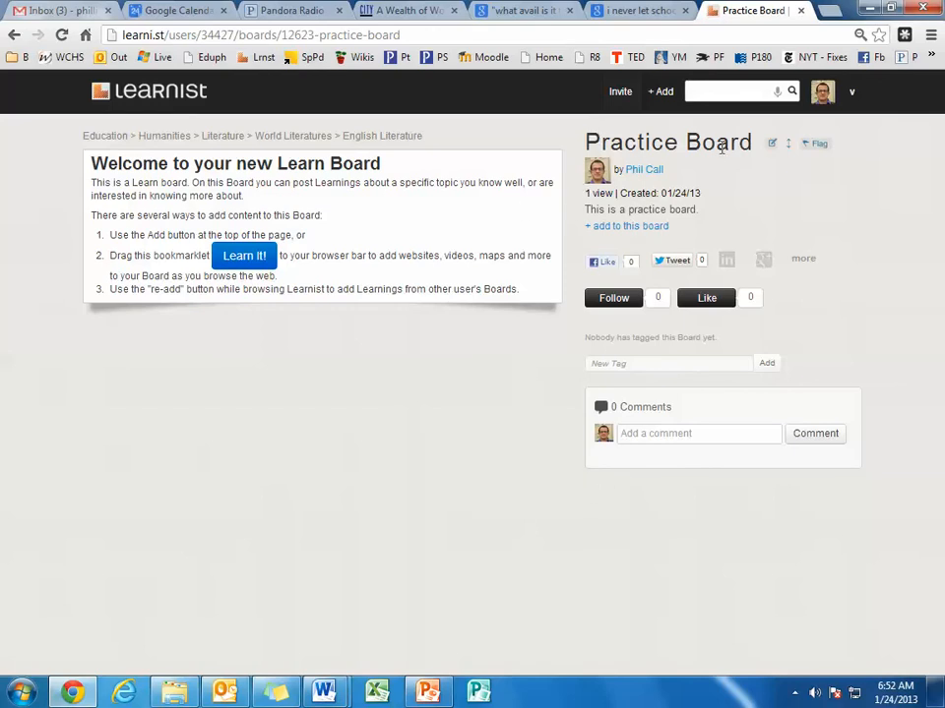
mouse_move(651, 172)
left_click(660, 93)
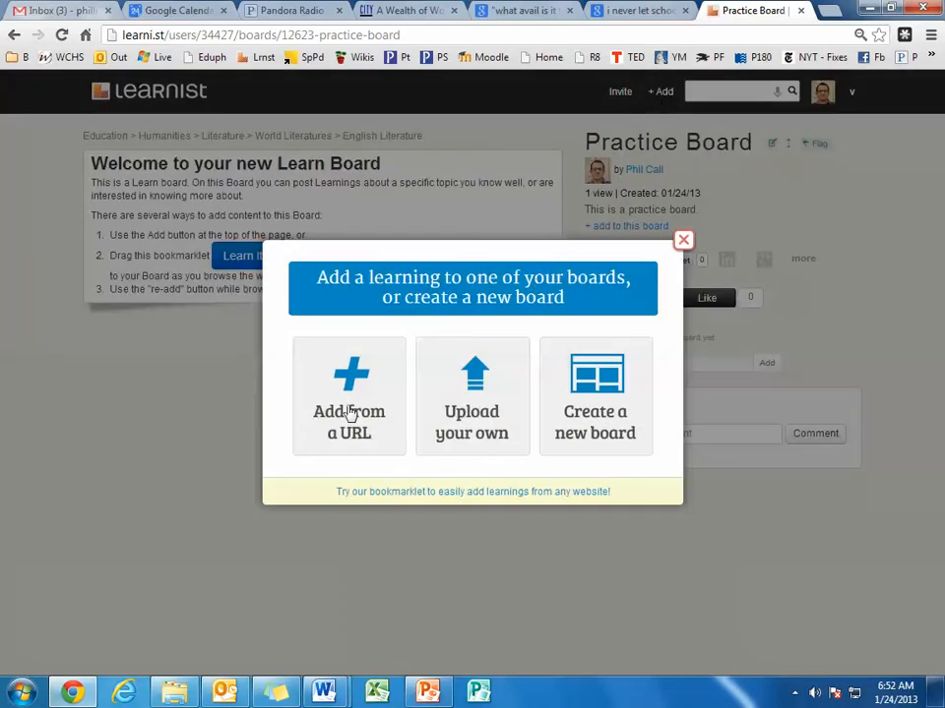
left_click(684, 242)
Look over the City Journal article "A Wealth of Words" and copy its web address.
left_click(406, 9)
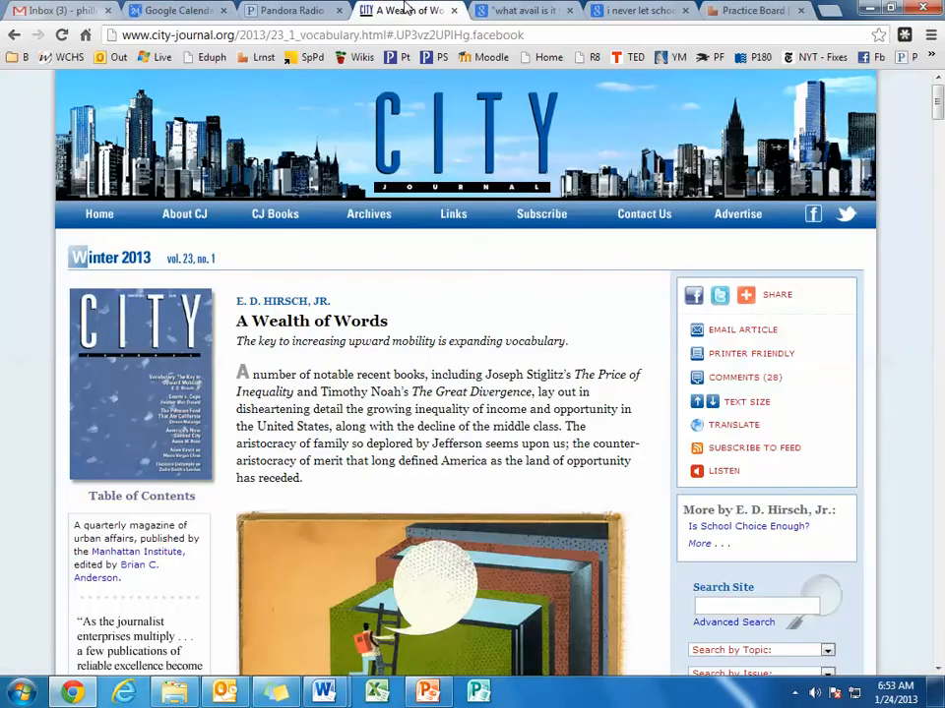
scroll(500, 374, "down", 13)
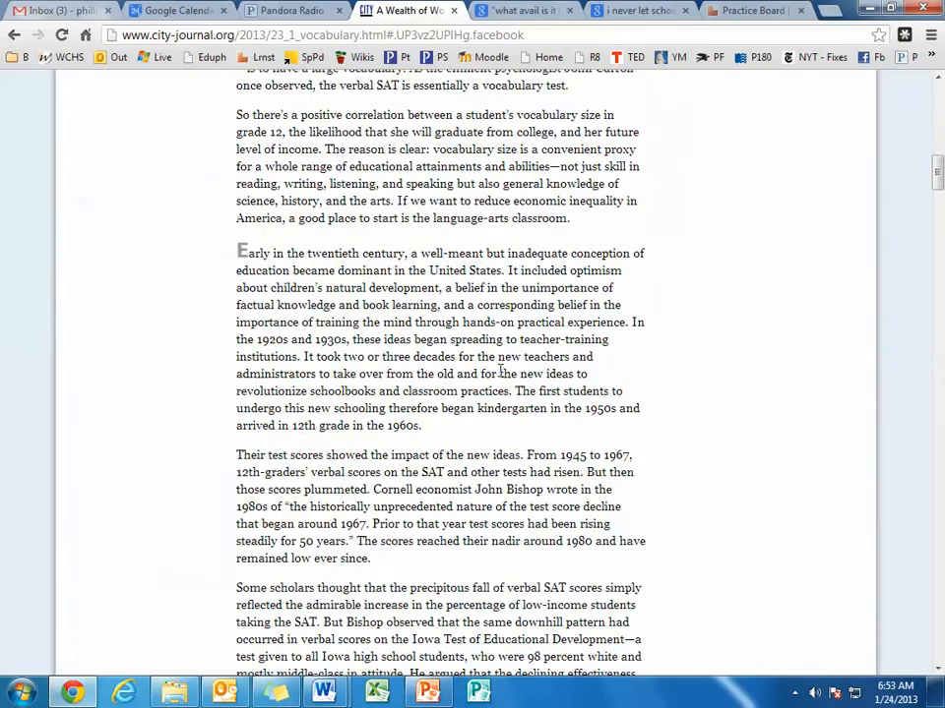
scroll(500, 374, "up", 13)
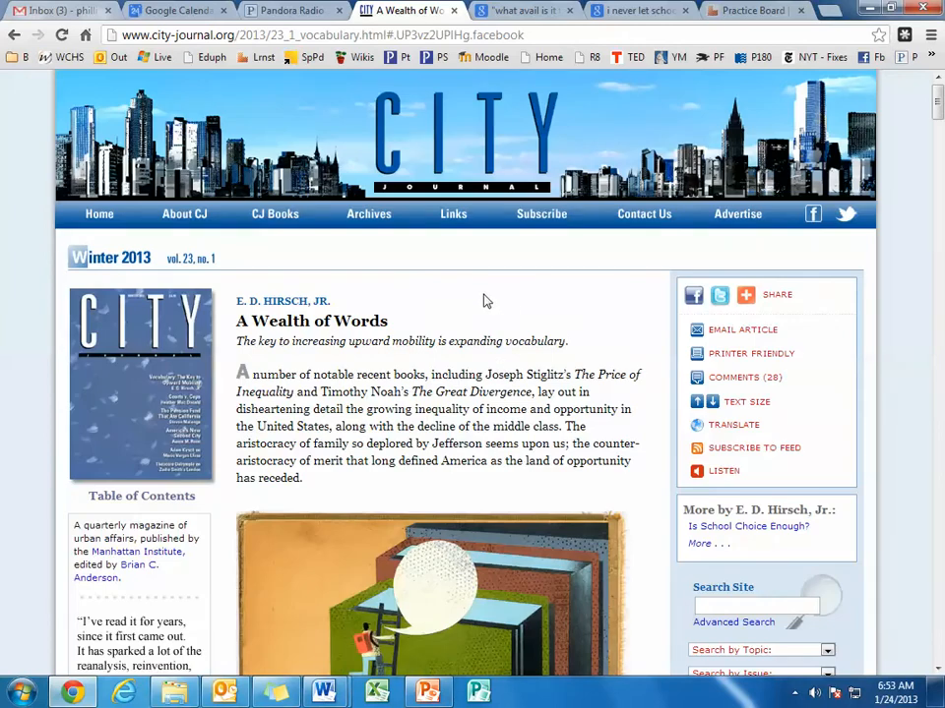
left_click(382, 36)
key("ctrl+c")
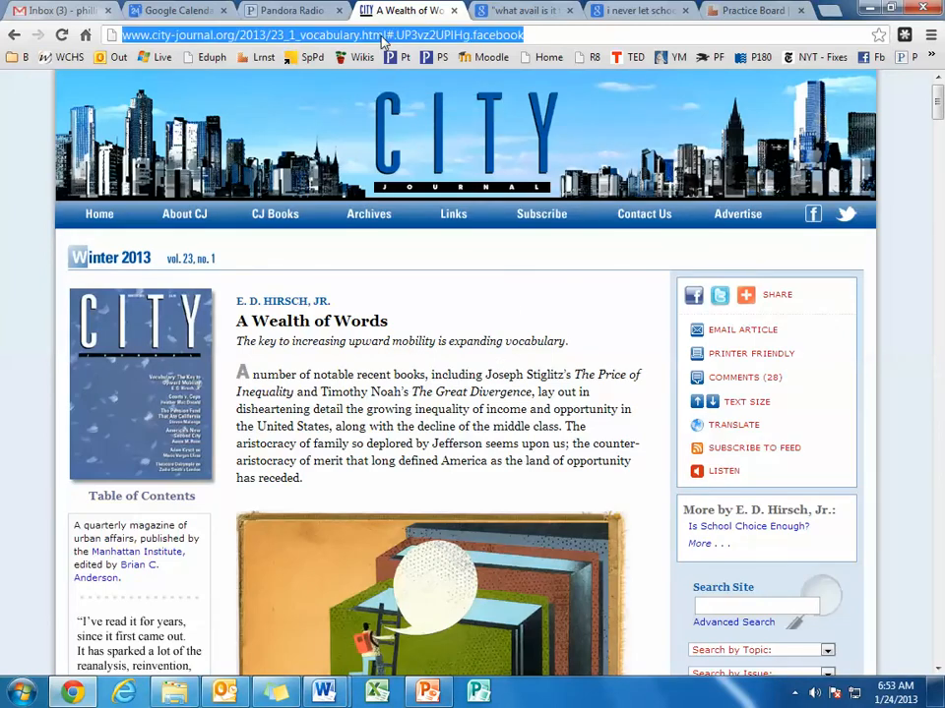
Return to the Practice Board and start adding a learning from the copied City Journal article URL.
left_click(736, 10)
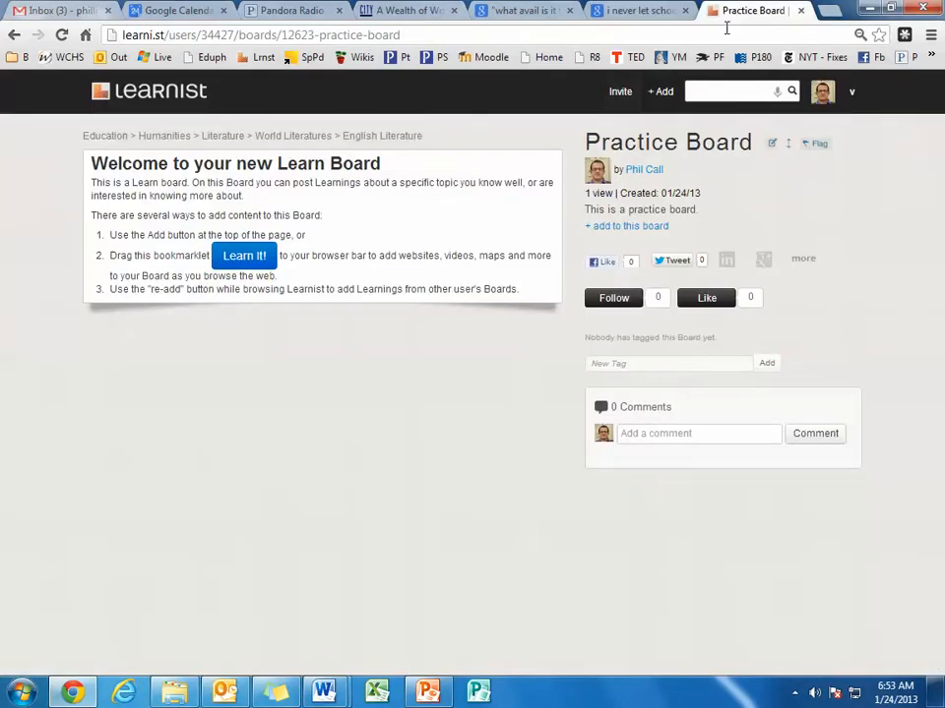
left_click(663, 92)
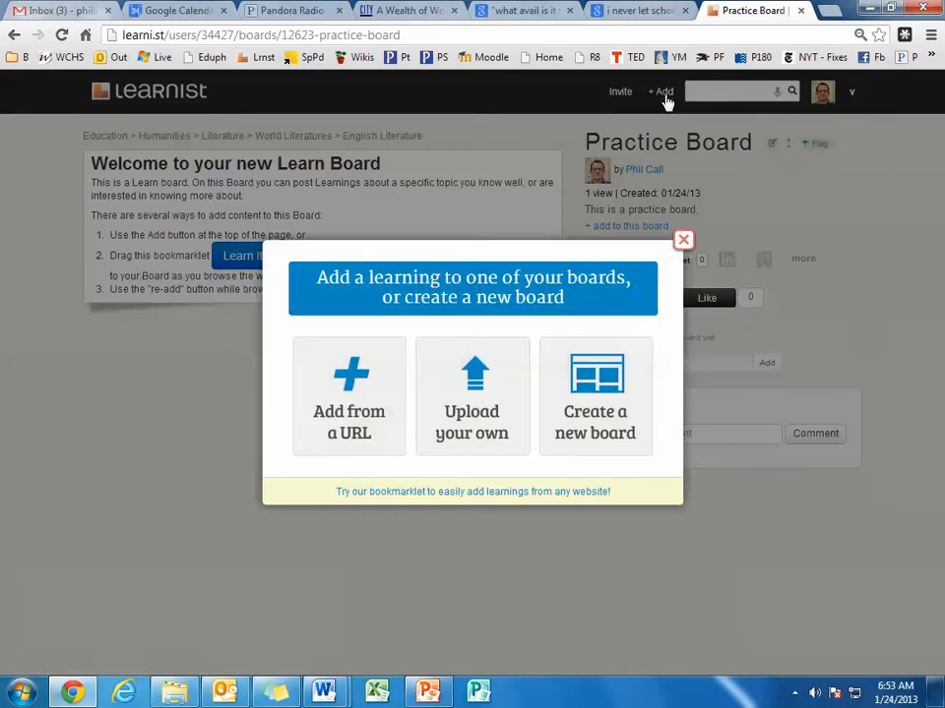
left_click(350, 414)
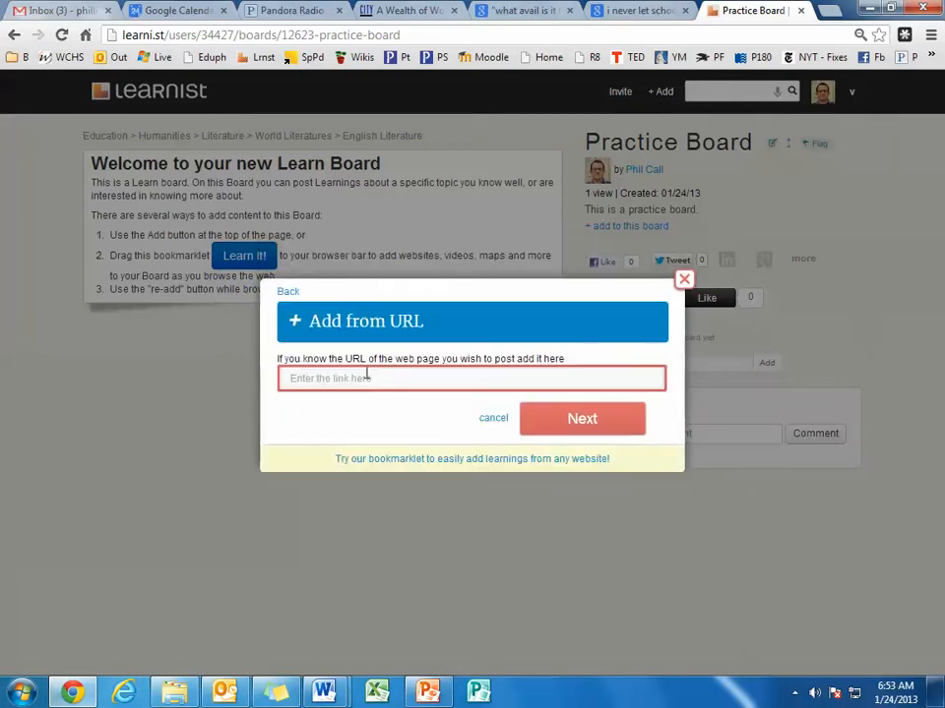
key("ctrl+v")
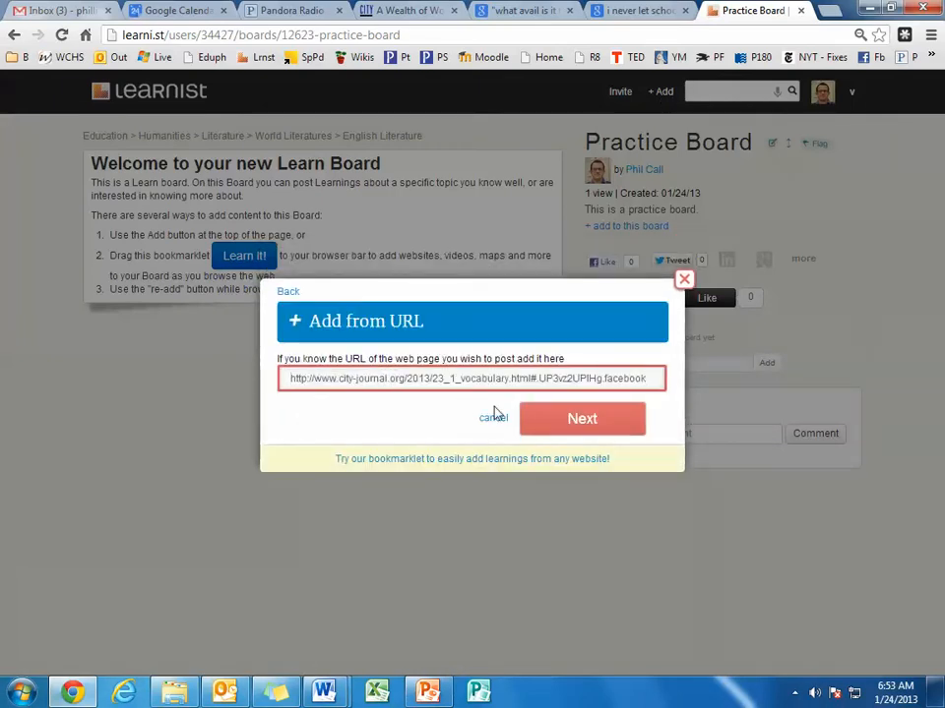
left_click(579, 423)
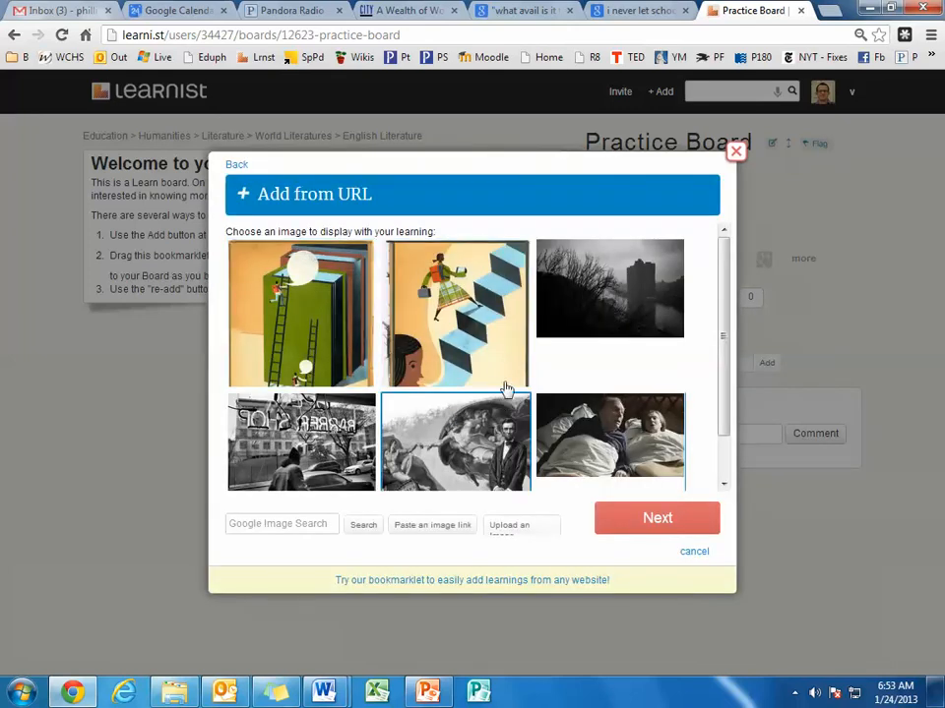
Choose the illustration of green books with ladders as the learning's display image.
scroll(411, 448, "down", 1)
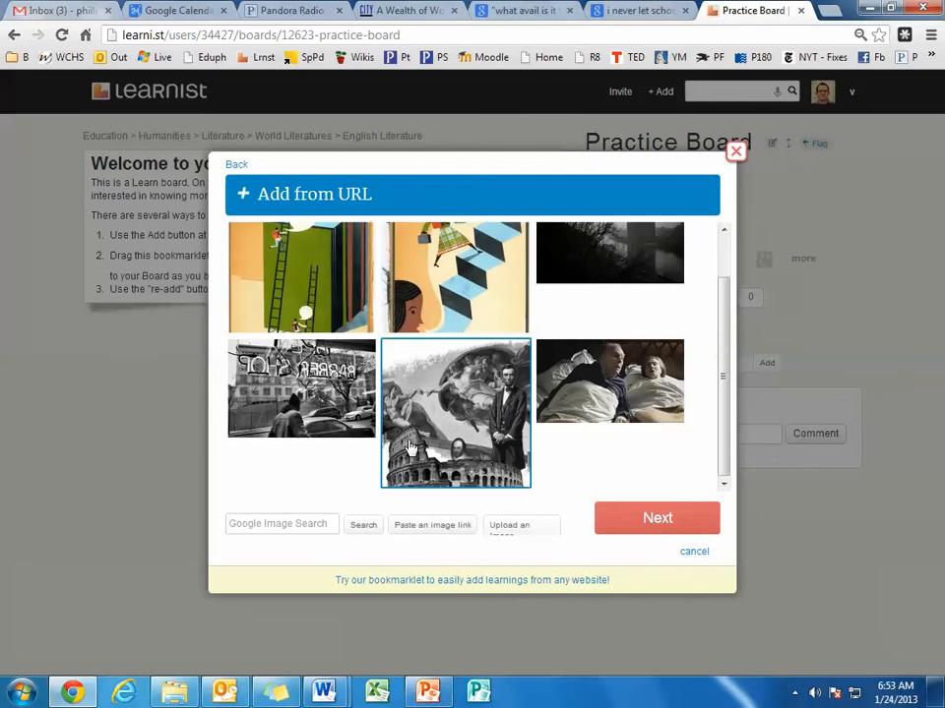
scroll(412, 448, "up", 1)
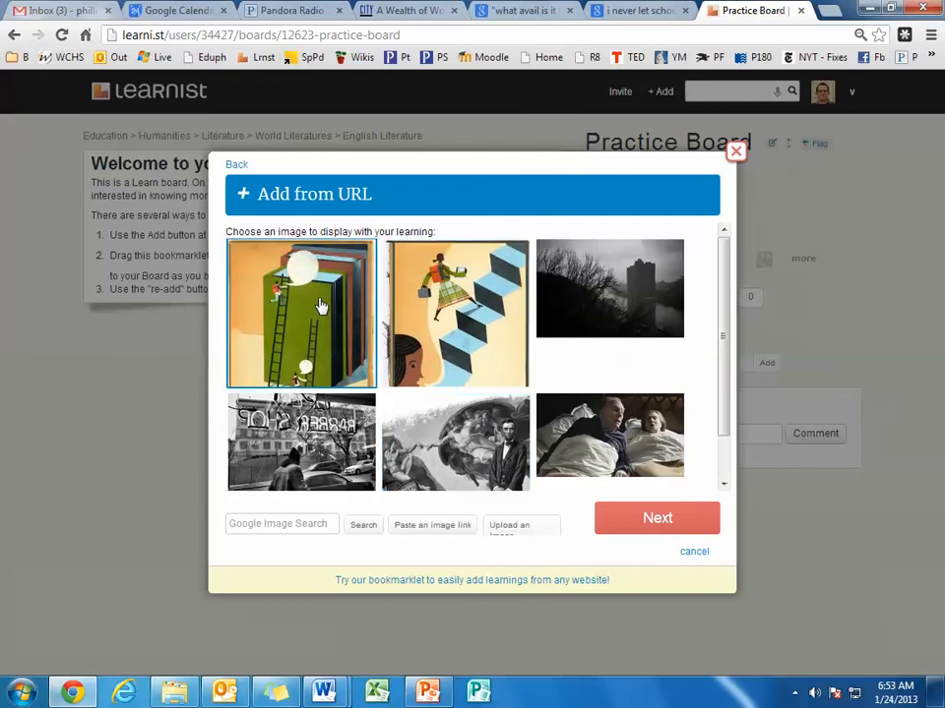
left_click(654, 527)
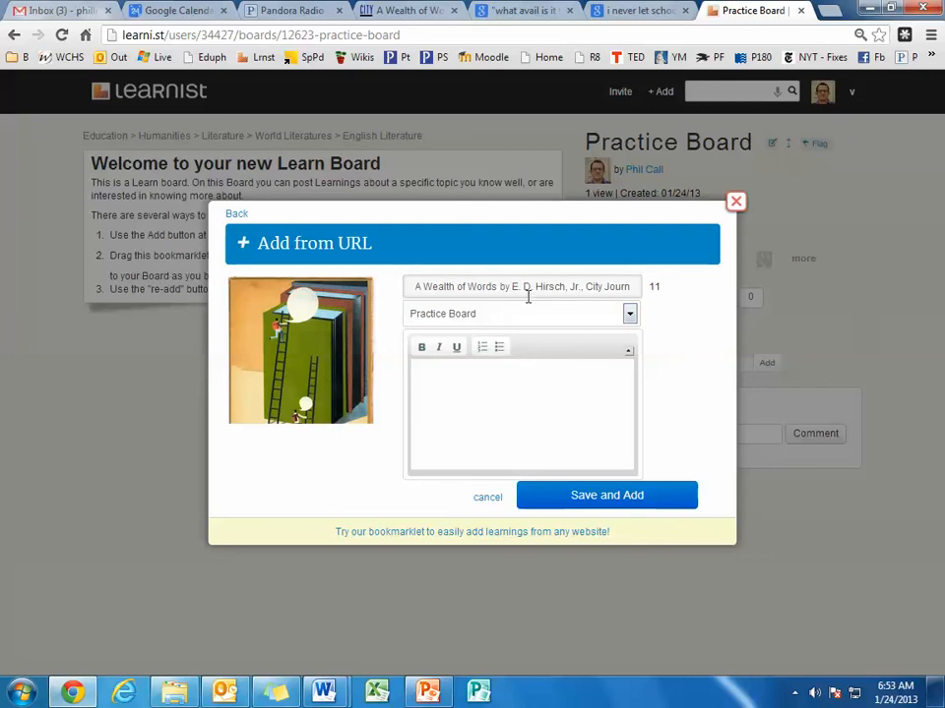
Keep the suggested article title and assign the learning to Practice Board.
left_click_drag(478, 282, 372, 285)
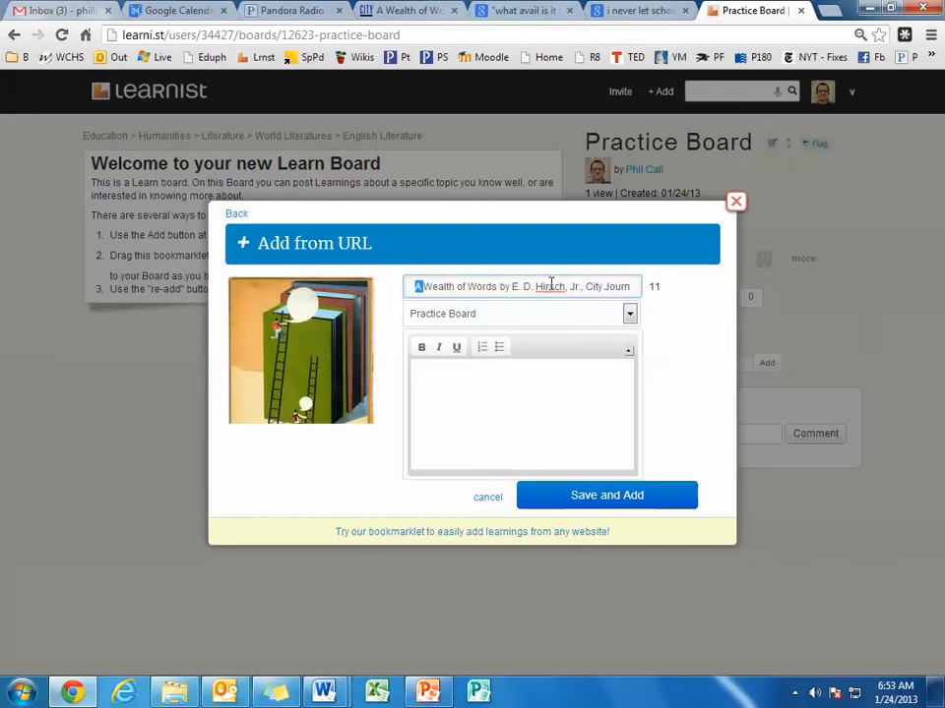
left_click(611, 314)
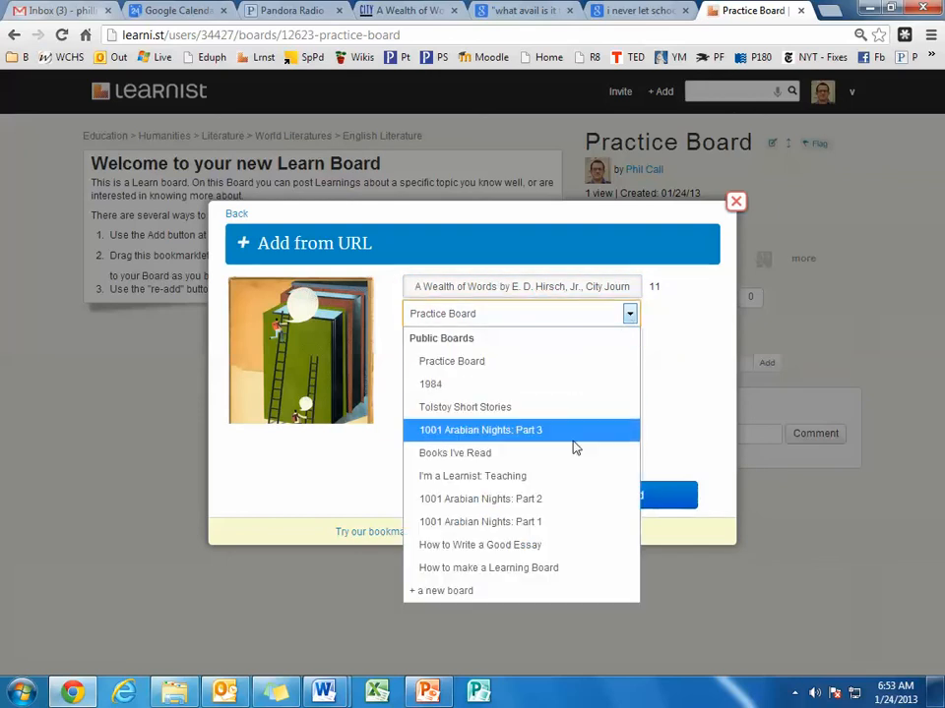
left_click(574, 363)
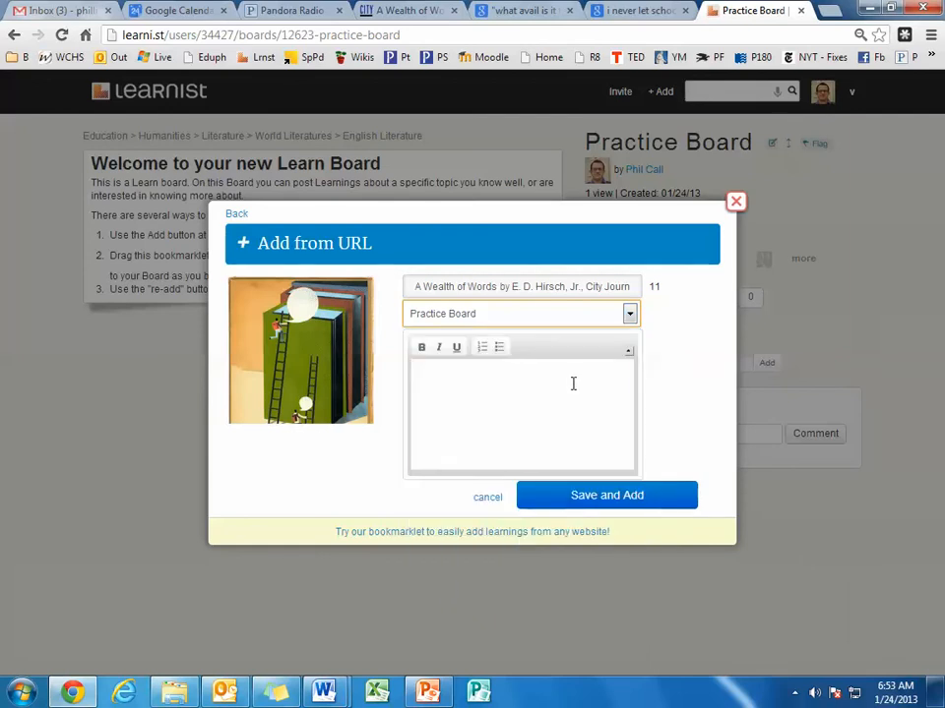
Enter the description "This is an interesting article I read about vocabulary." and save the learning to the board.
left_click(595, 382)
type("Th")
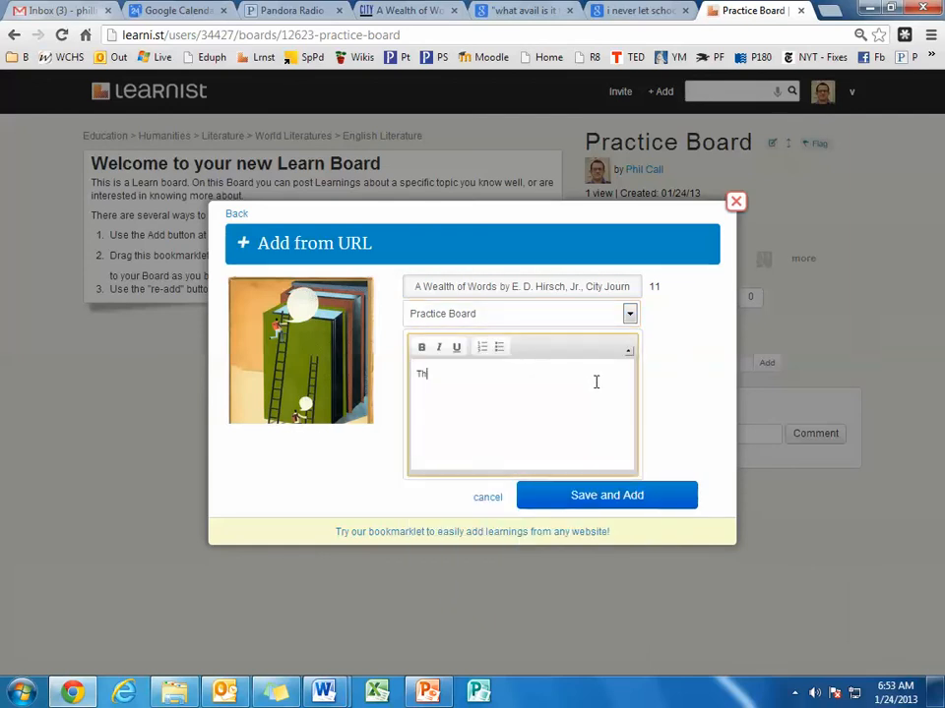
type("is is an interesting article I read about voca")
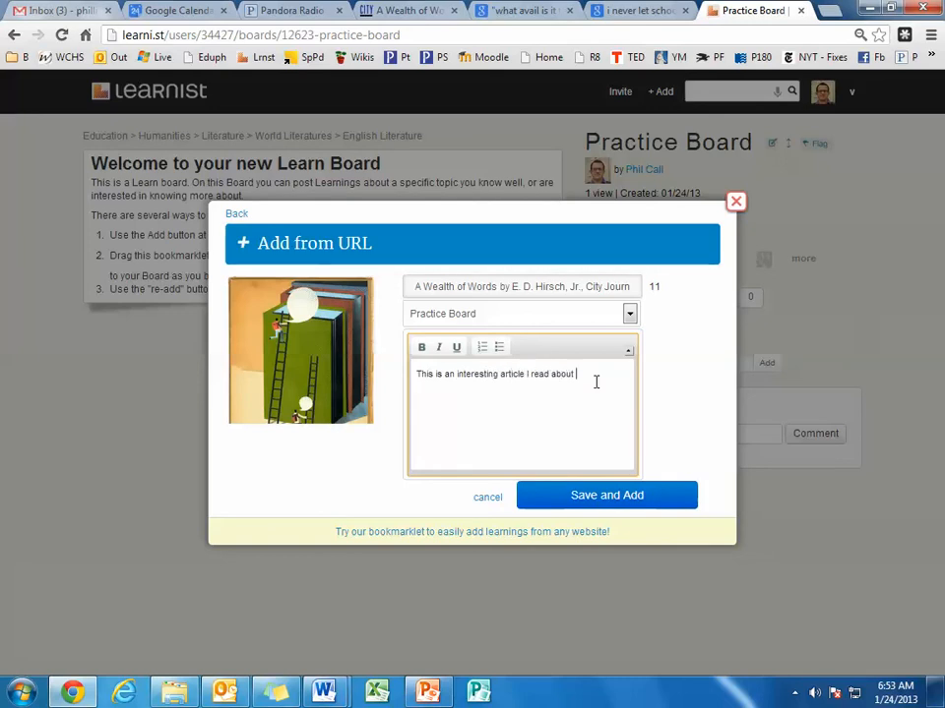
type("bulary.")
left_click(609, 498)
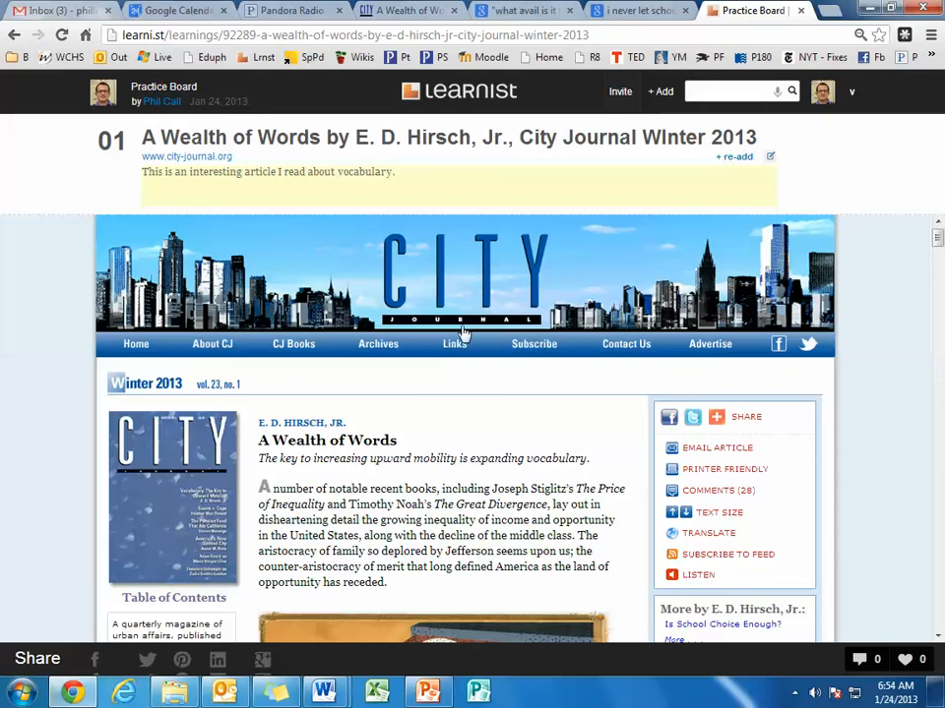
Go from the new learning's page back to the Practice Board.
left_click(675, 100)
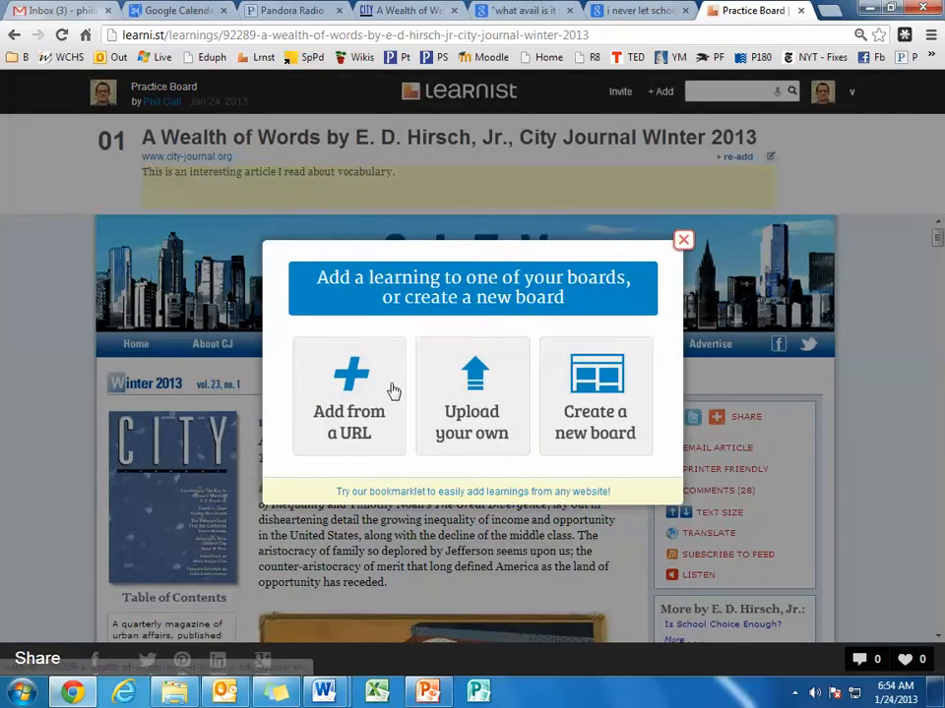
left_click(683, 241)
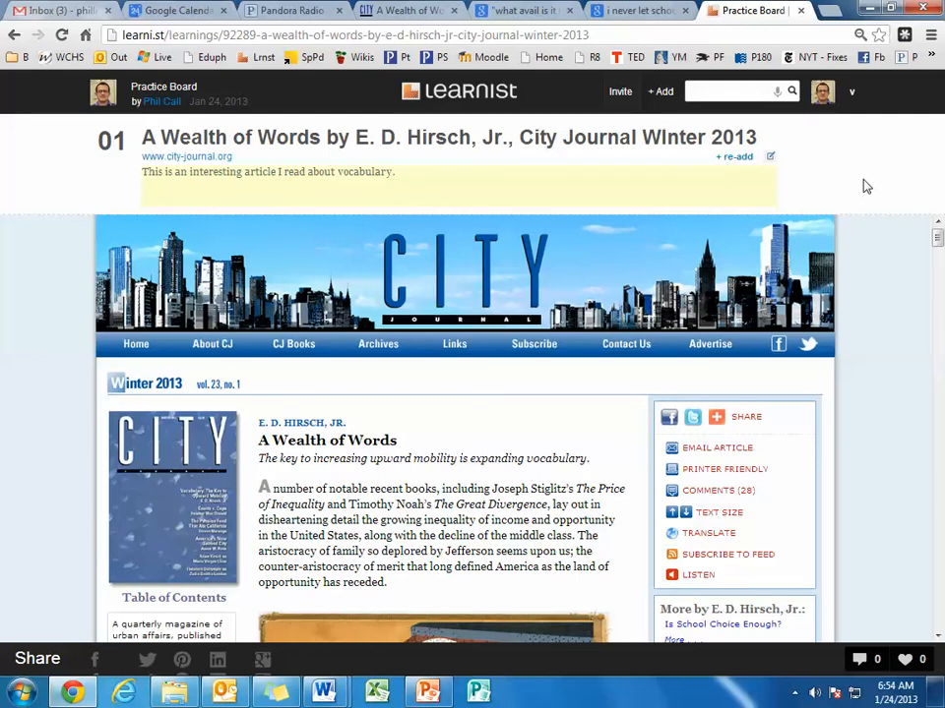
left_click(148, 91)
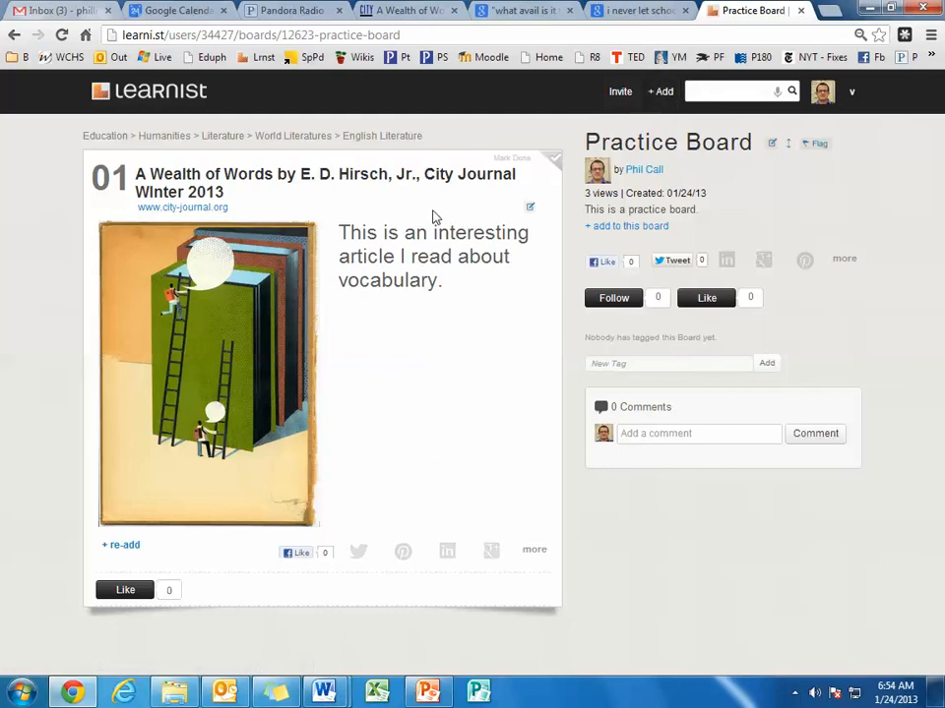
View the learning's edit options without changing them, check its city-journal.org source link, and return to the board.
left_click(530, 210)
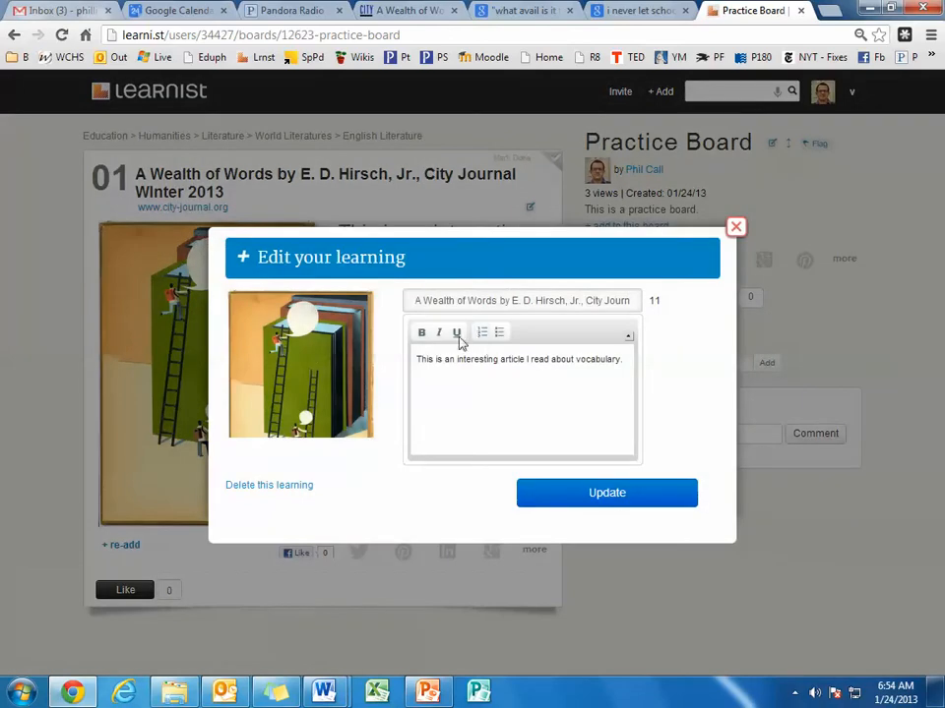
left_click(735, 228)
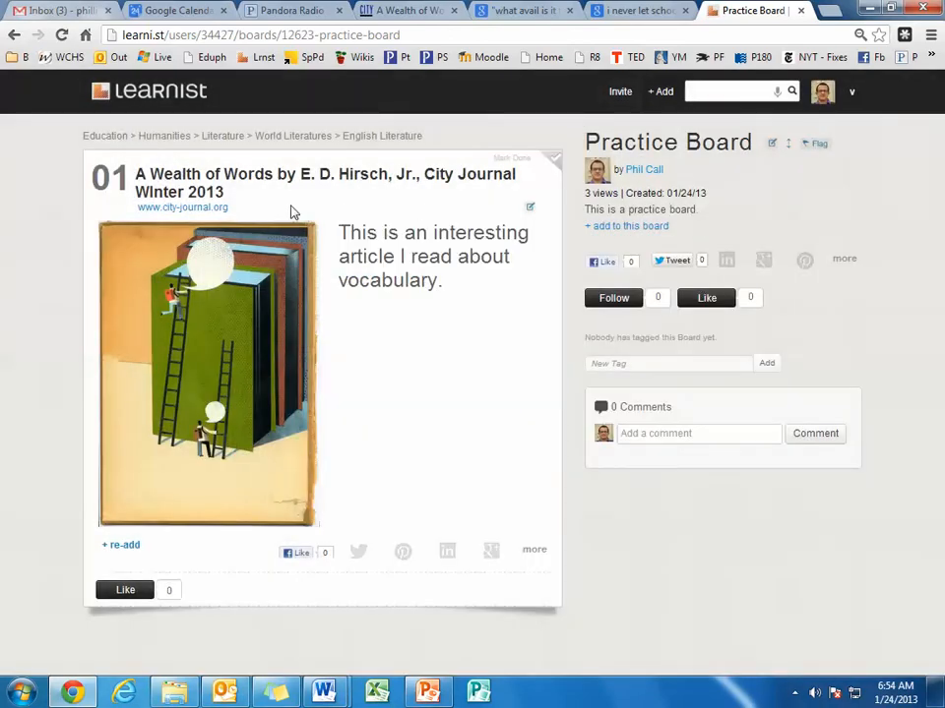
left_click(218, 210)
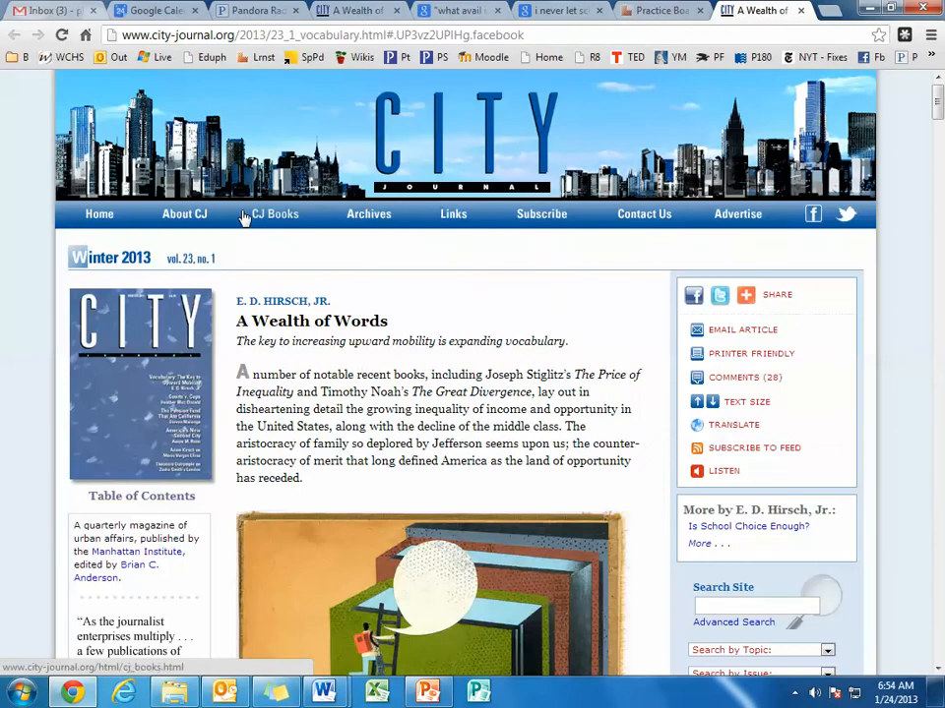
left_click(664, 10)
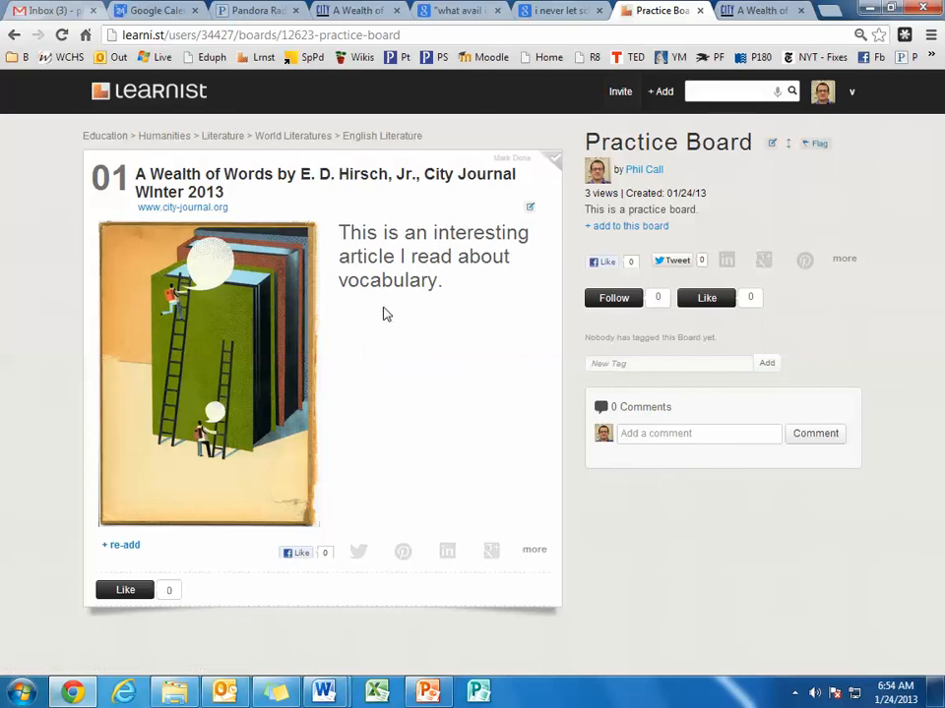
Open the full-size round brown Mark Twain quote image about schooling and education from the Google Images results.
left_click(661, 91)
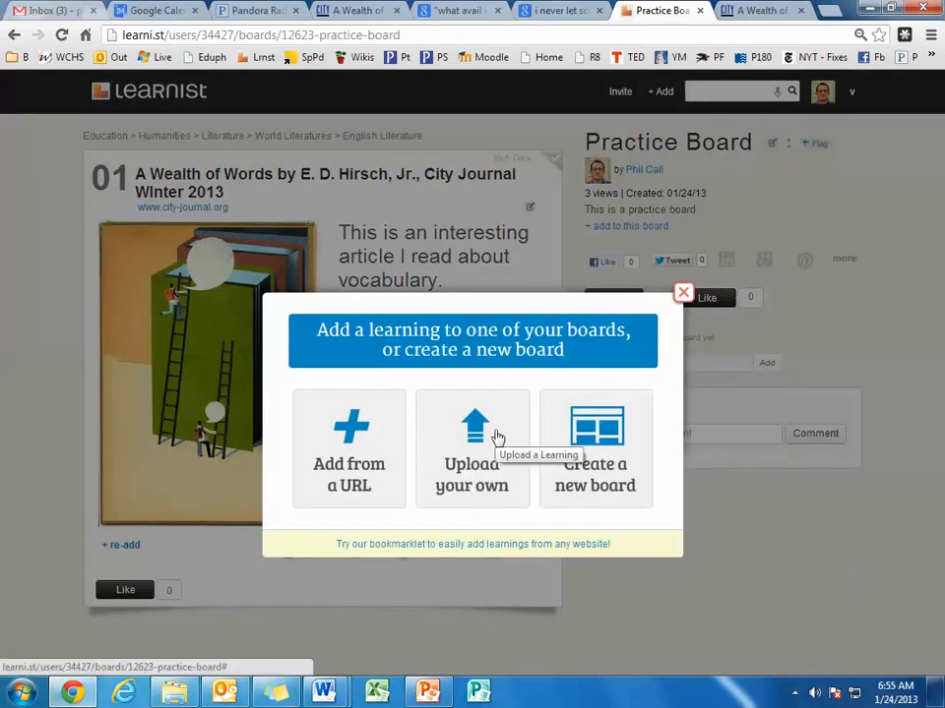
left_click(682, 295)
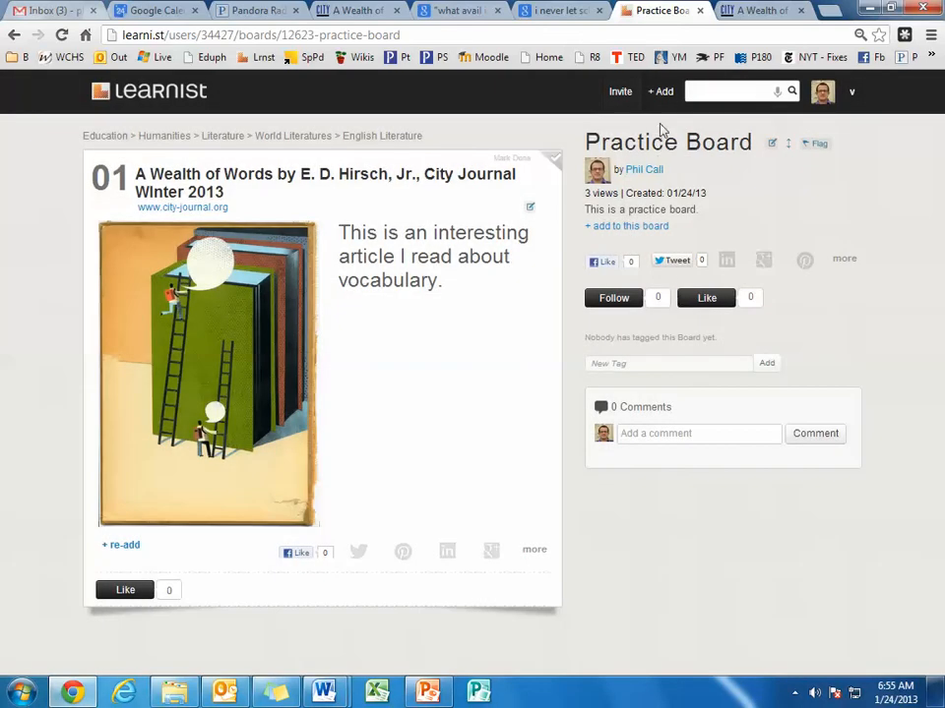
left_click(566, 11)
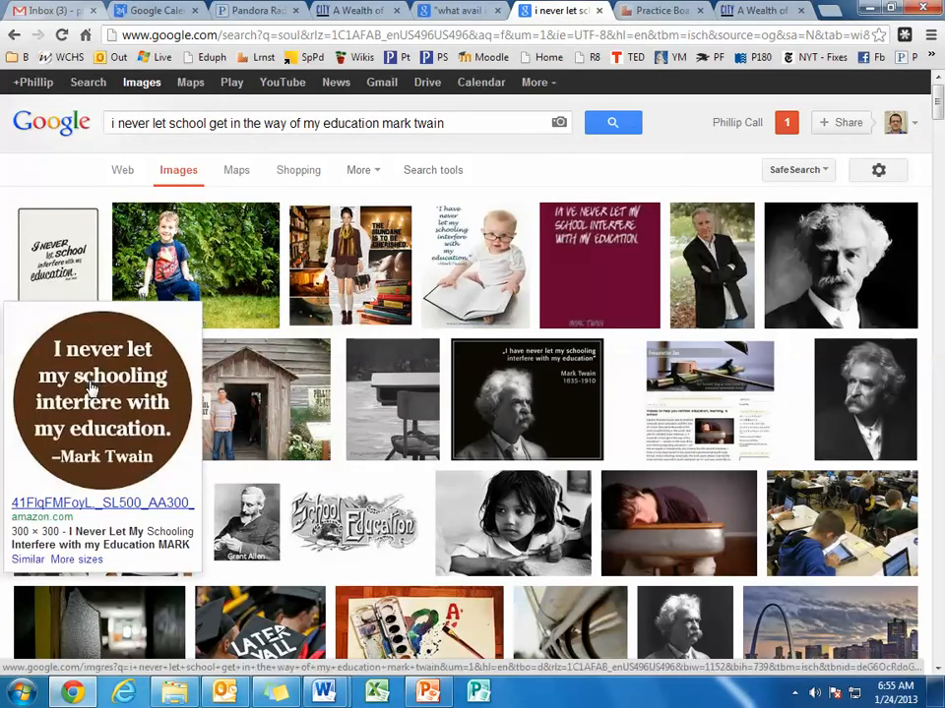
left_click(134, 378)
left_click(721, 182)
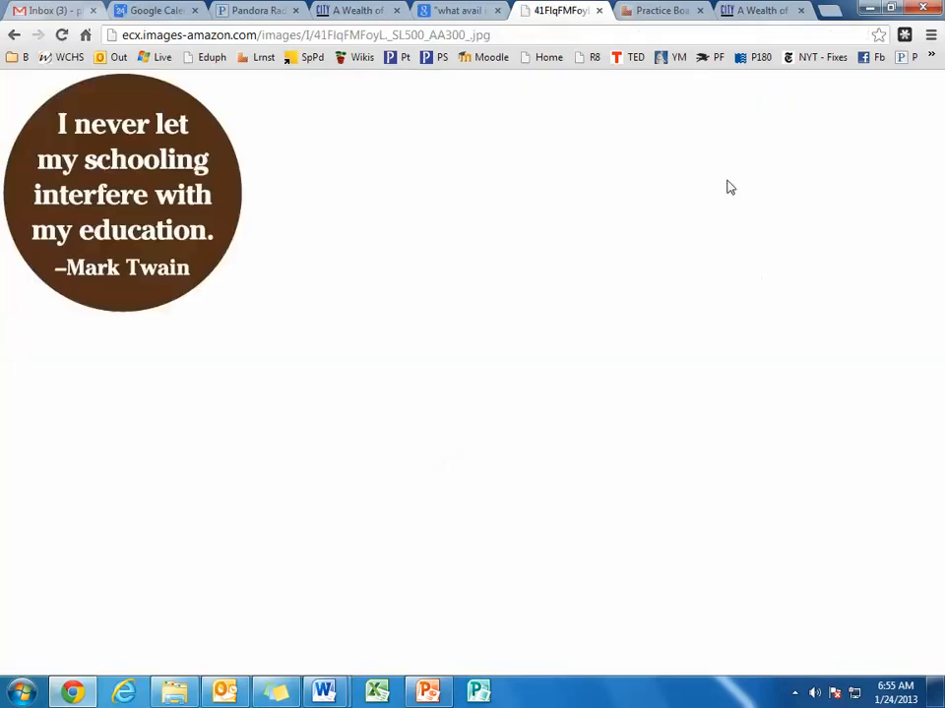
Save the quote image as "Mark Twain" in the random pics folder on the Desktop.
right_click(190, 224)
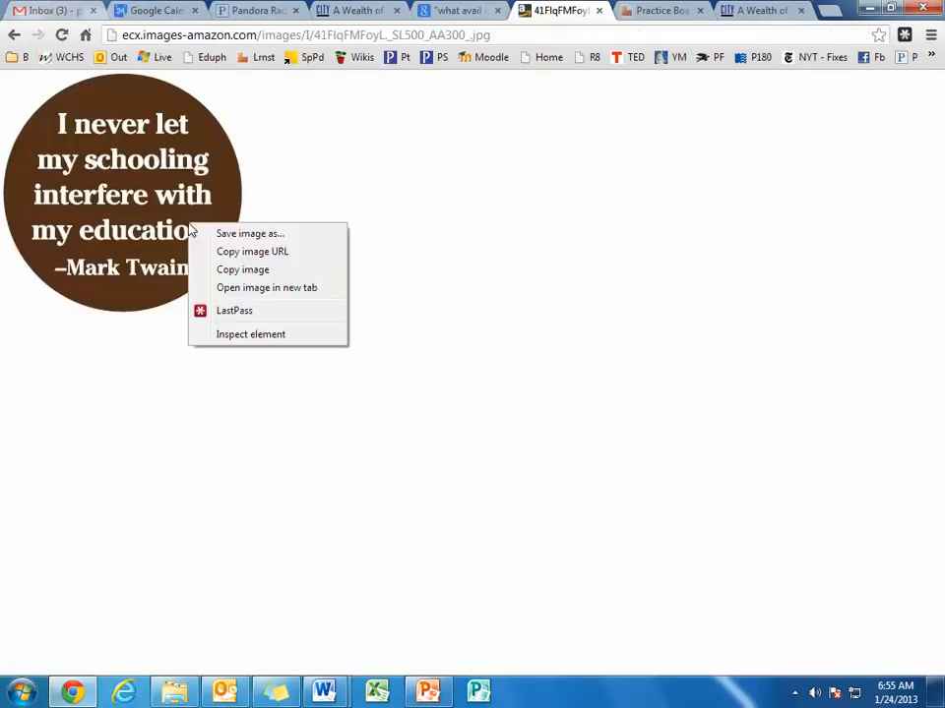
left_click(265, 234)
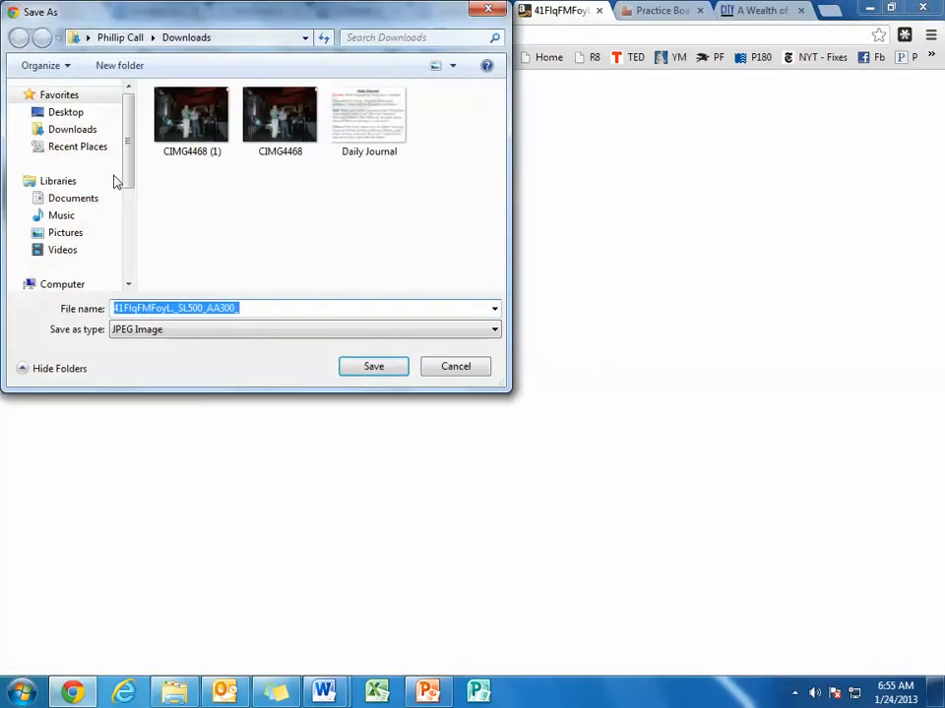
left_click(96, 118)
left_click_drag(500, 169, 504, 228)
double_click(225, 223)
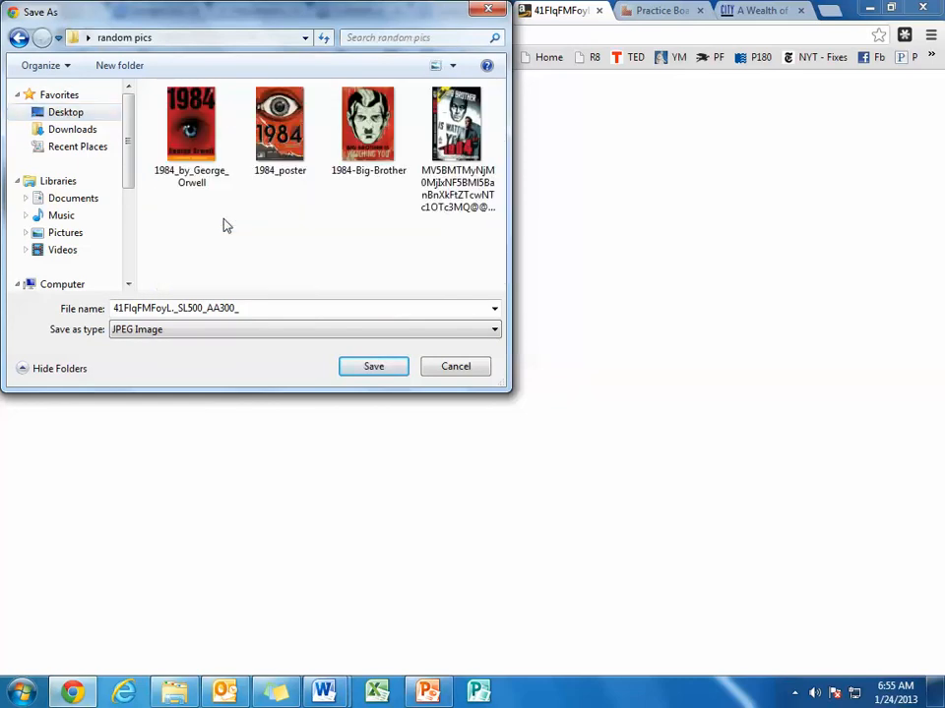
double_click(261, 308)
type("Mark Twain")
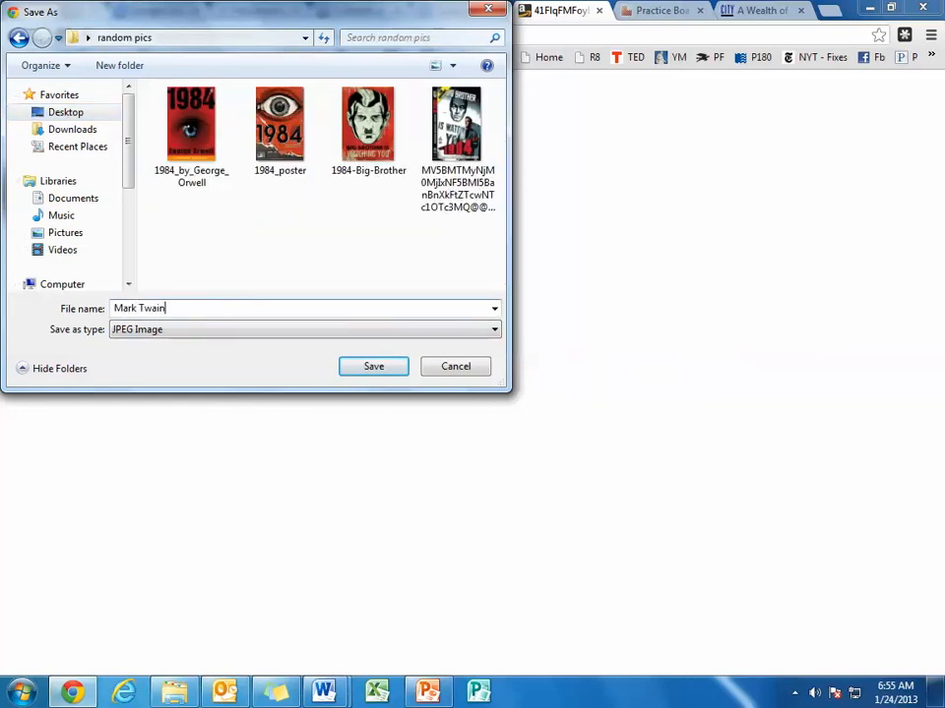
key("Return")
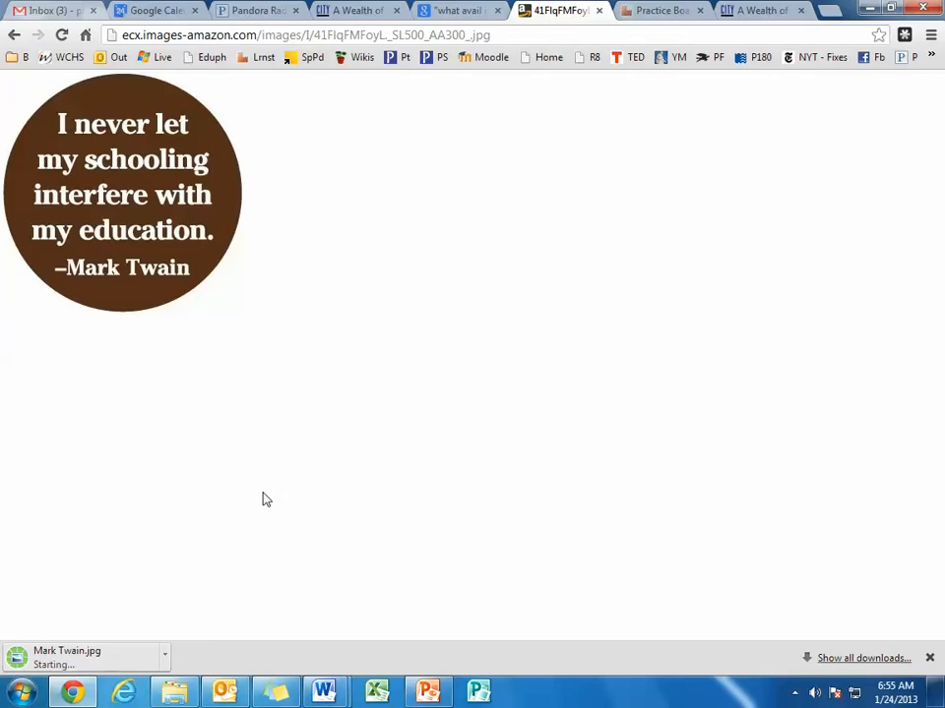
Start an uploaded learning on the Practice Board using the Mark Twain image from the random pics folder on the Desktop.
left_click(667, 12)
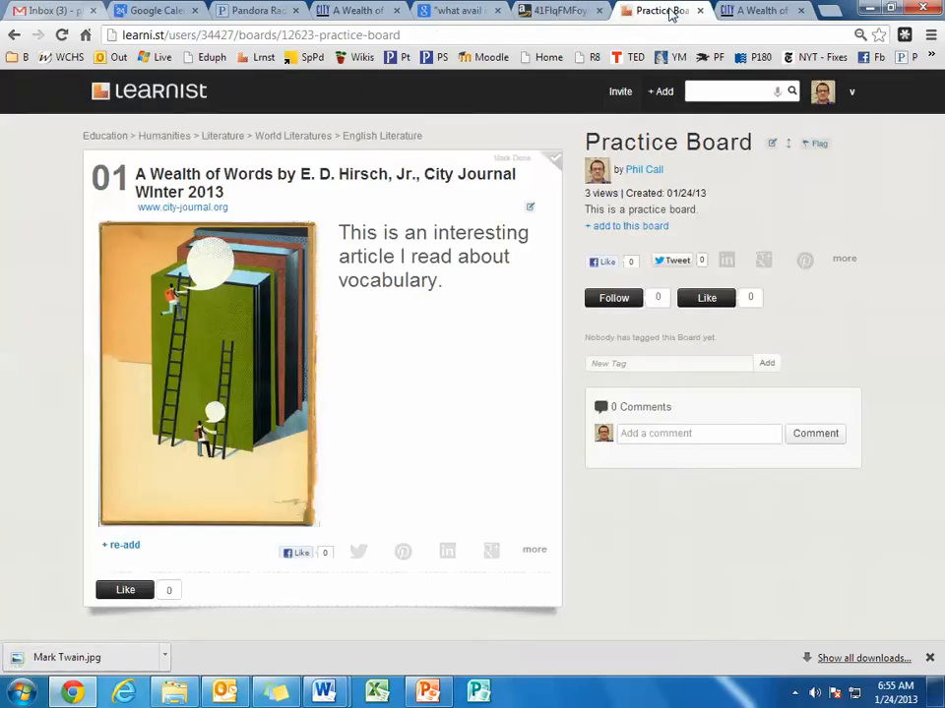
left_click(660, 91)
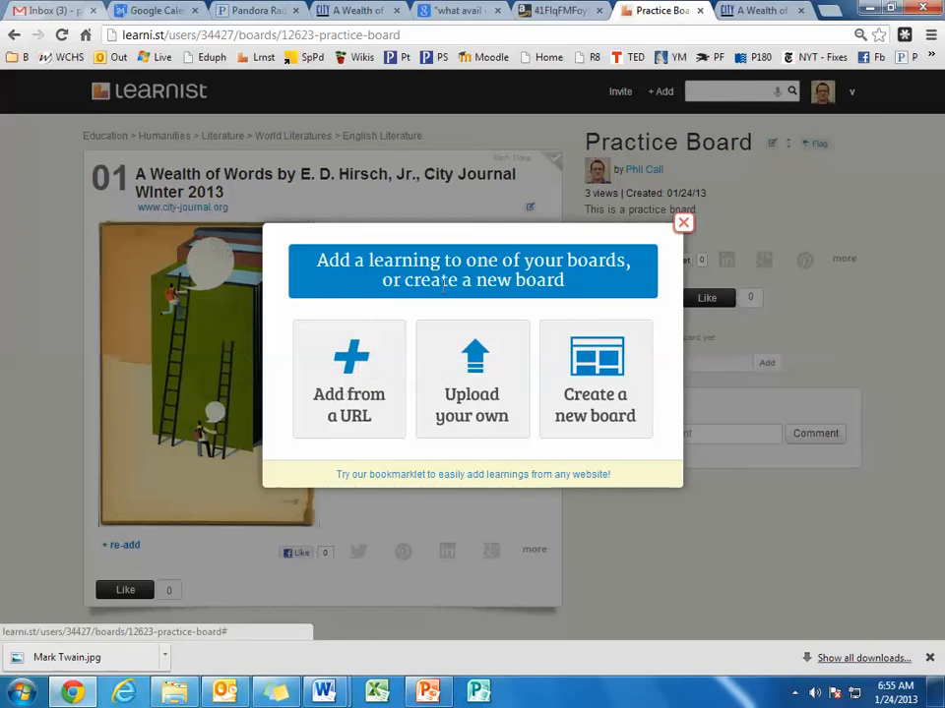
left_click(479, 379)
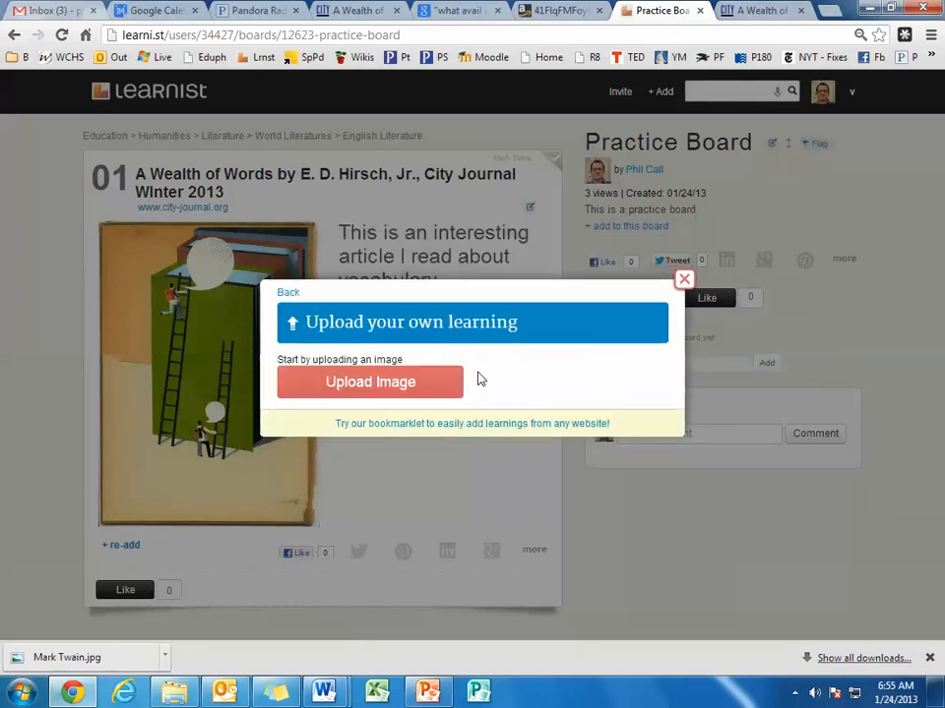
left_click(423, 386)
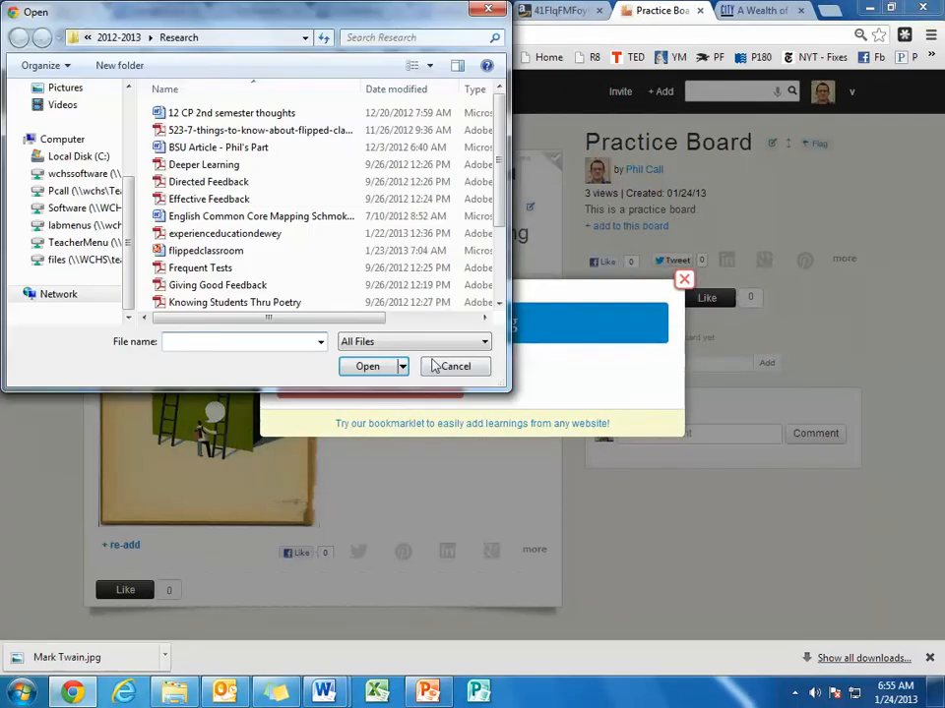
scroll(105, 131, "up", 3)
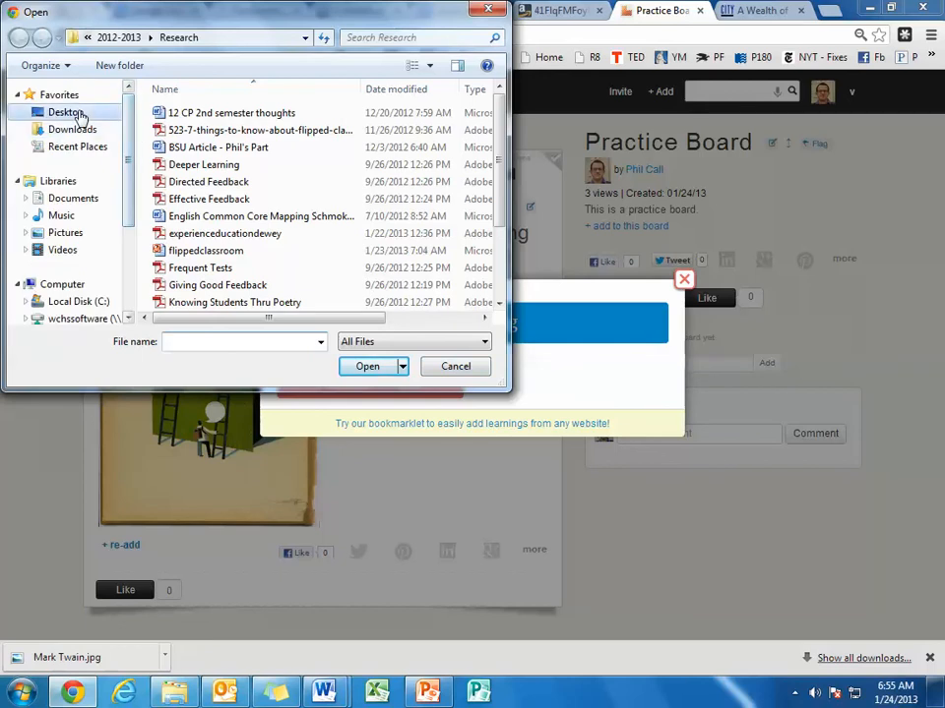
left_click(65, 112)
left_click_drag(498, 128, 502, 222)
double_click(281, 179)
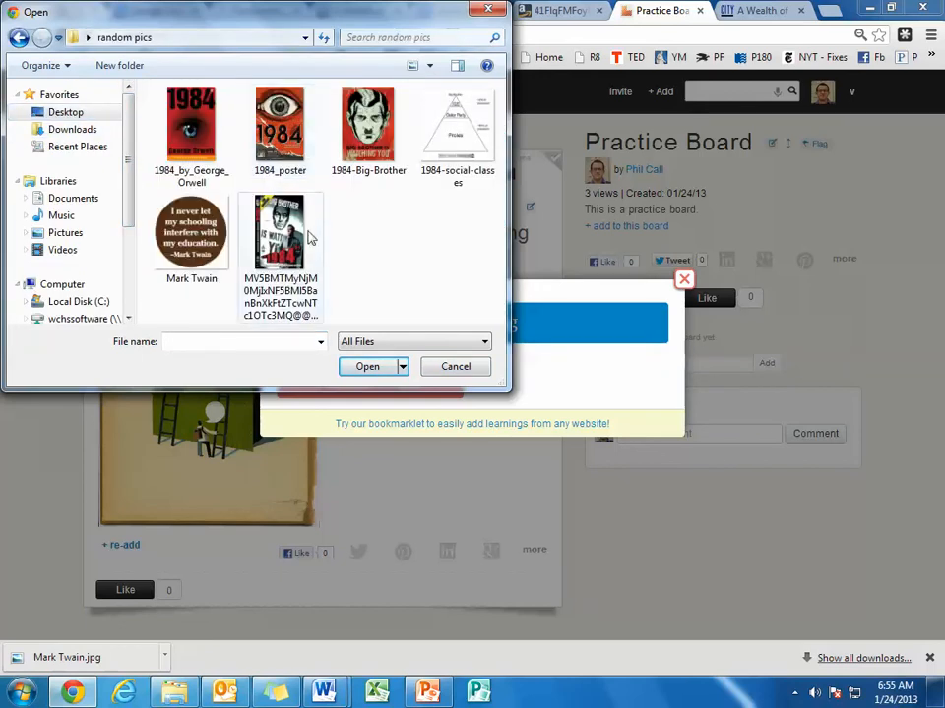
double_click(197, 243)
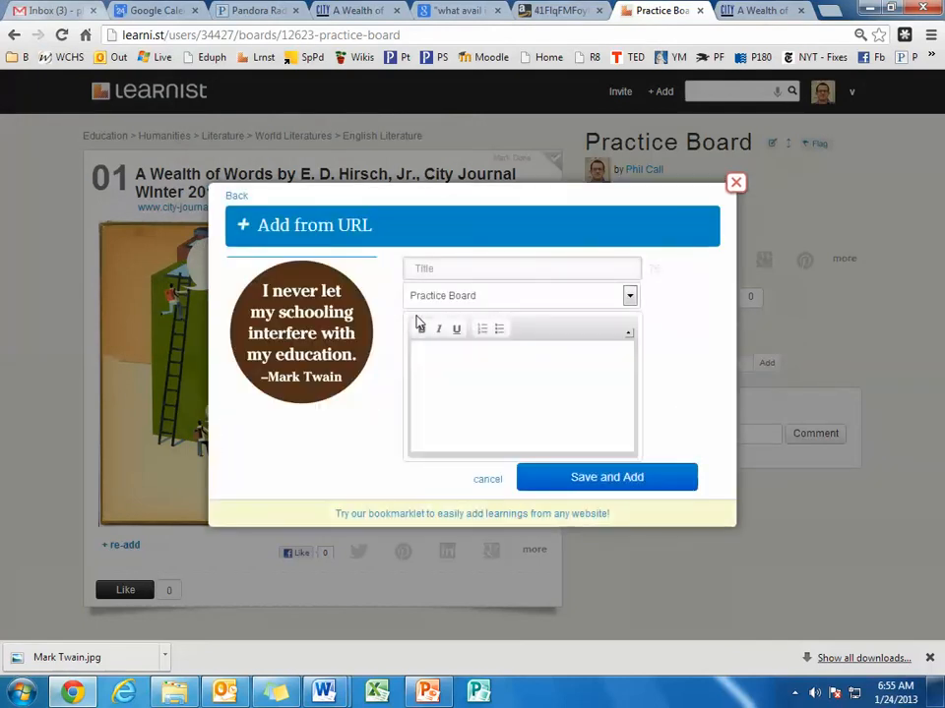
Save the learning to the Practice Board with the title "Important Quotes" and the John Dewey quote copied from the sticky note as its description.
mouse_move(370, 339)
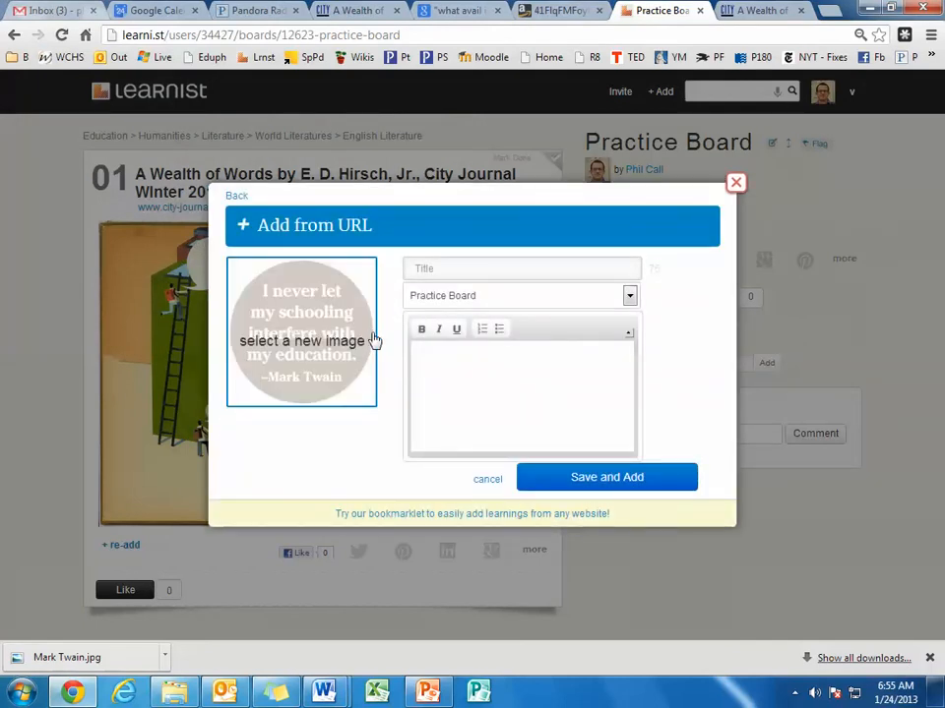
left_click(503, 270)
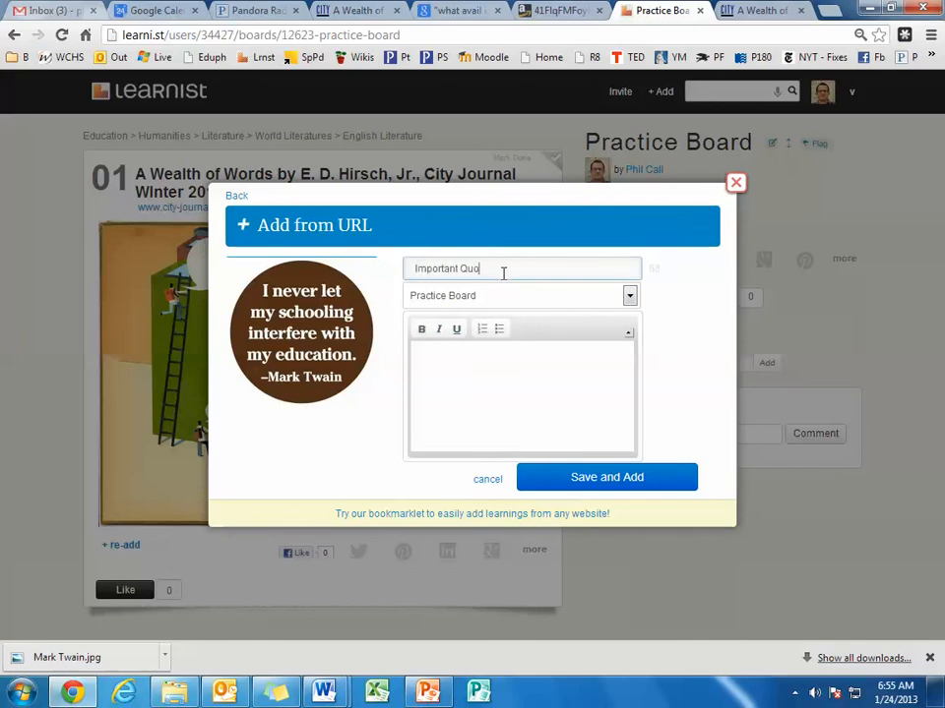
left_click(275, 692)
left_click_drag(852, 224, 610, 115)
key("ctrl+c")
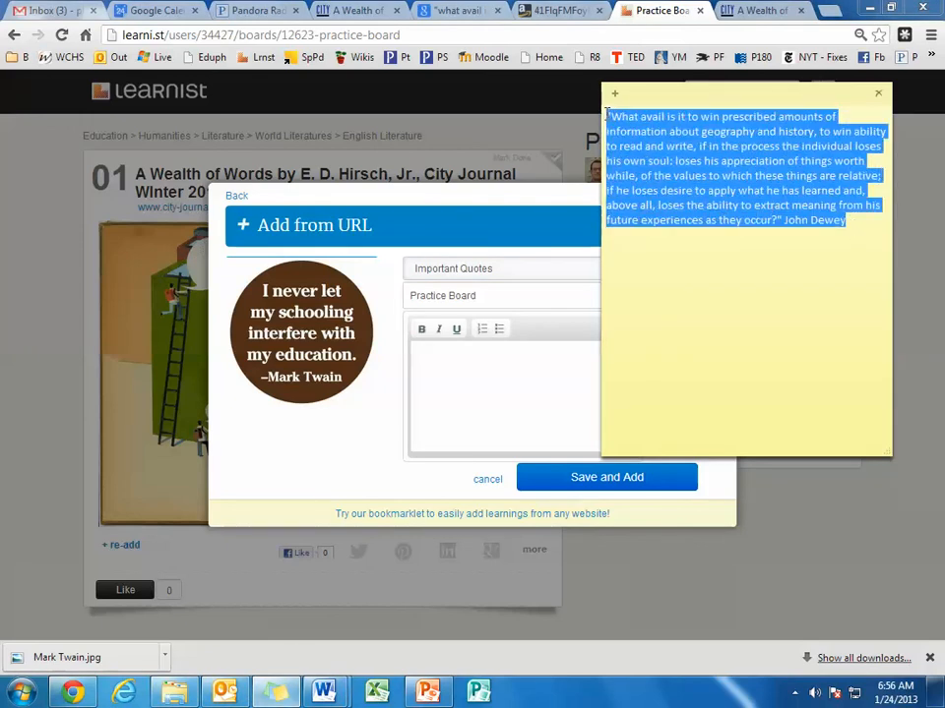
left_click(501, 366)
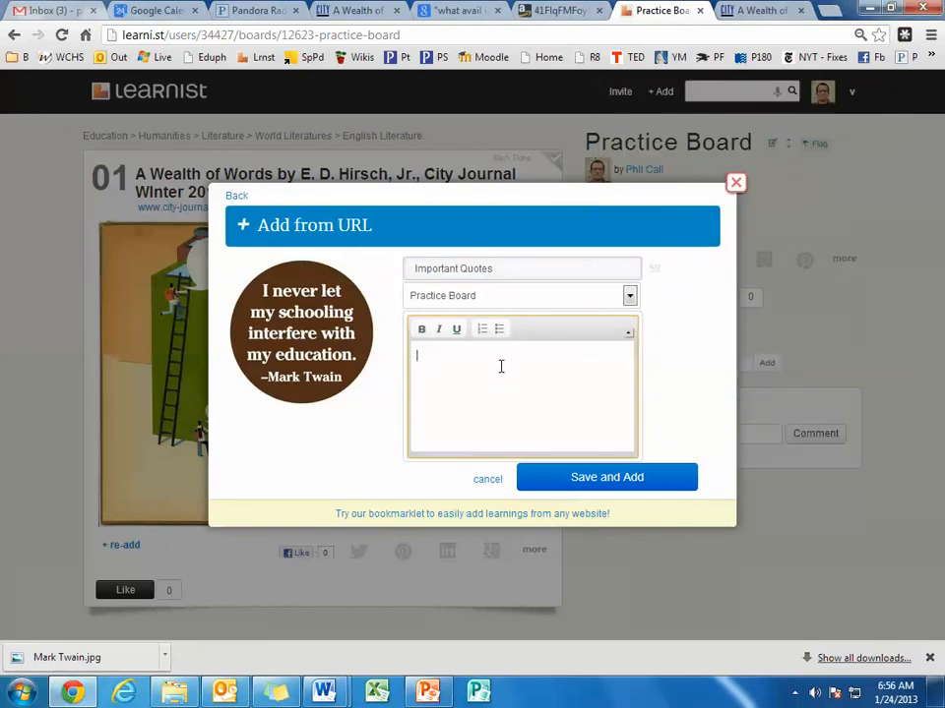
key("ctrl+v")
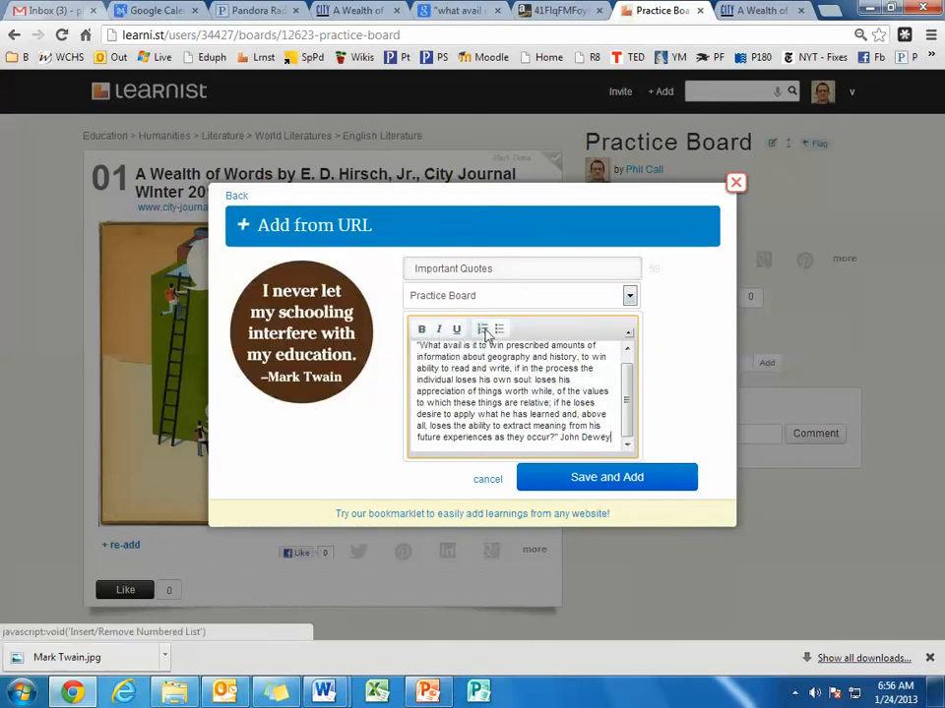
left_click(610, 480)
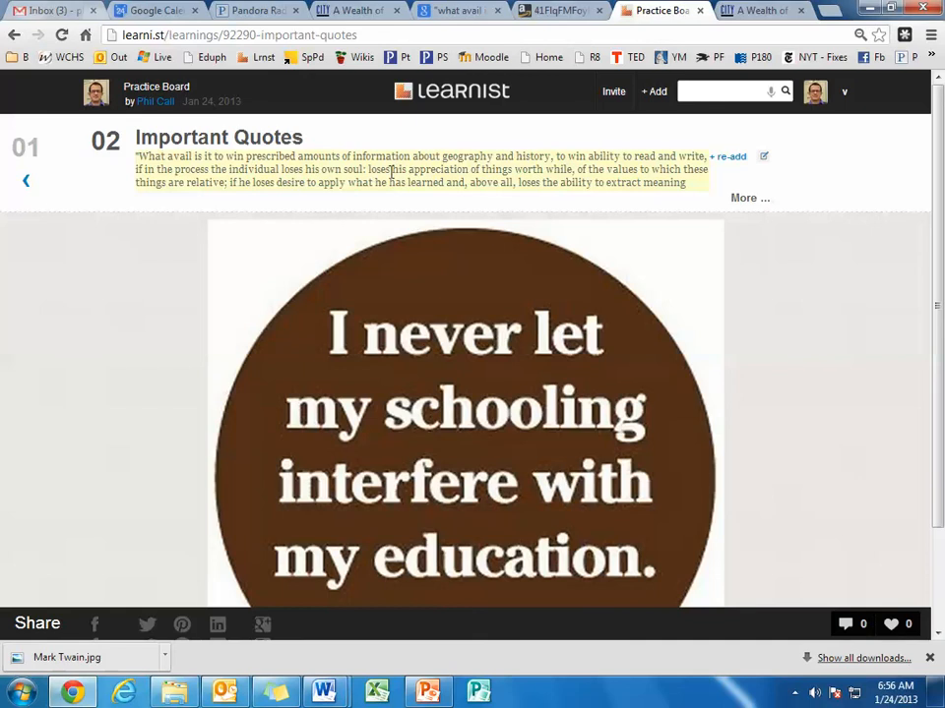
Go to the previous learning, view the boards it can be re-added to, and close the choice without adding it.
left_click(28, 183)
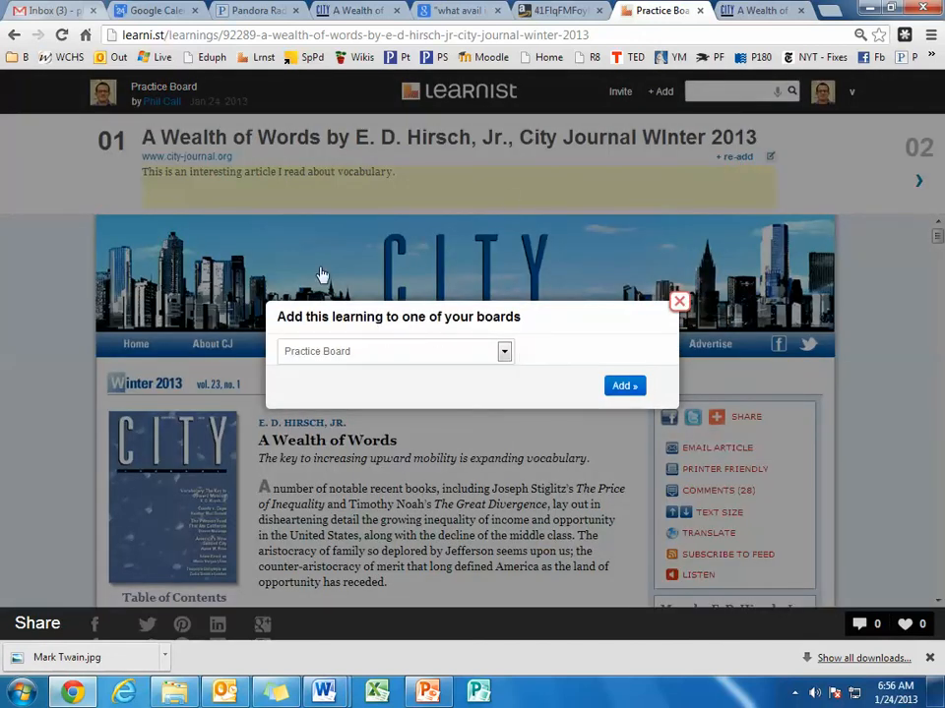
left_click(506, 352)
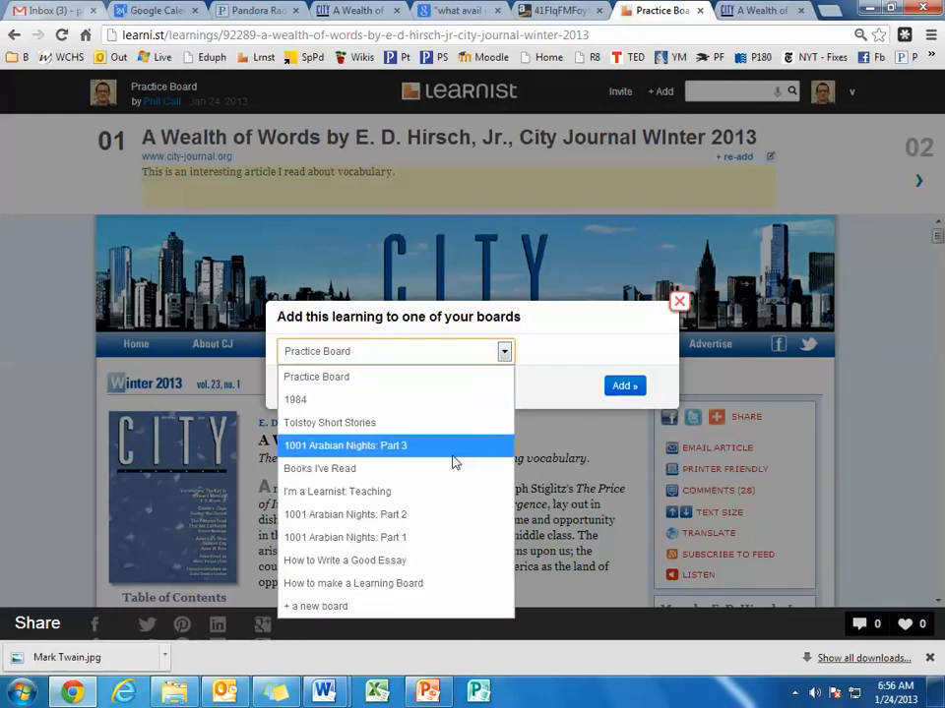
left_click(680, 301)
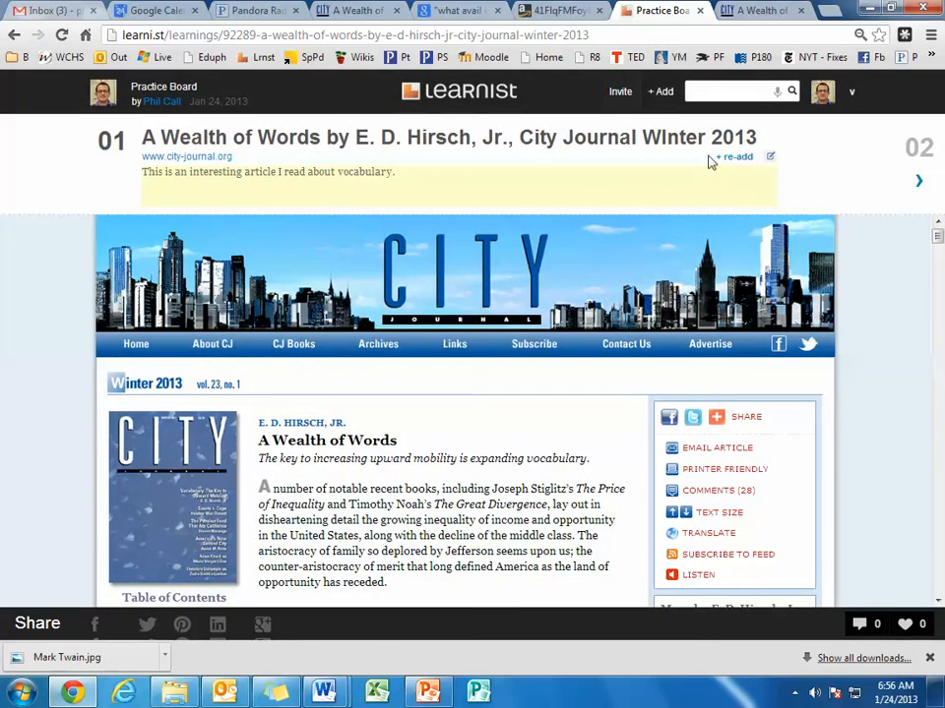
Return to the Practice Board, close the downloads bar, and look over the learnings on the board.
left_click(165, 88)
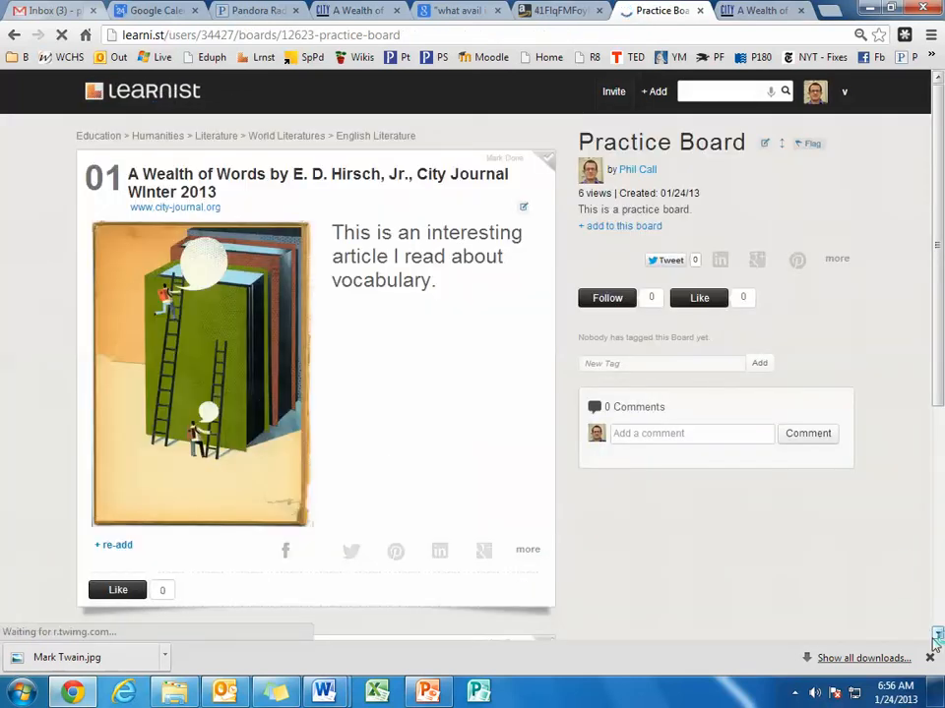
left_click(929, 658)
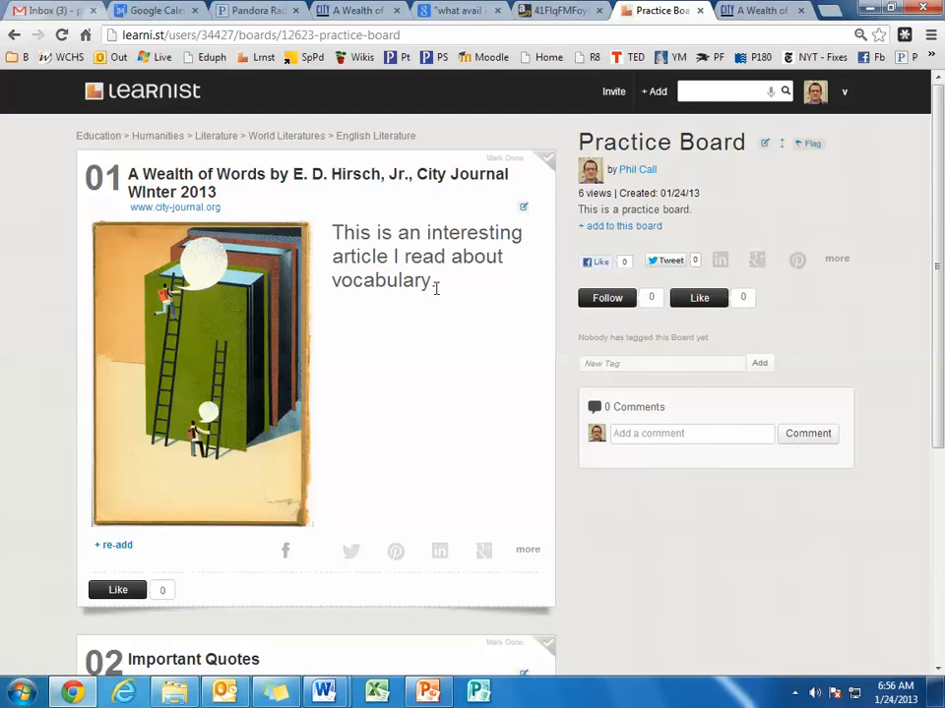
scroll(327, 338, "down", 3)
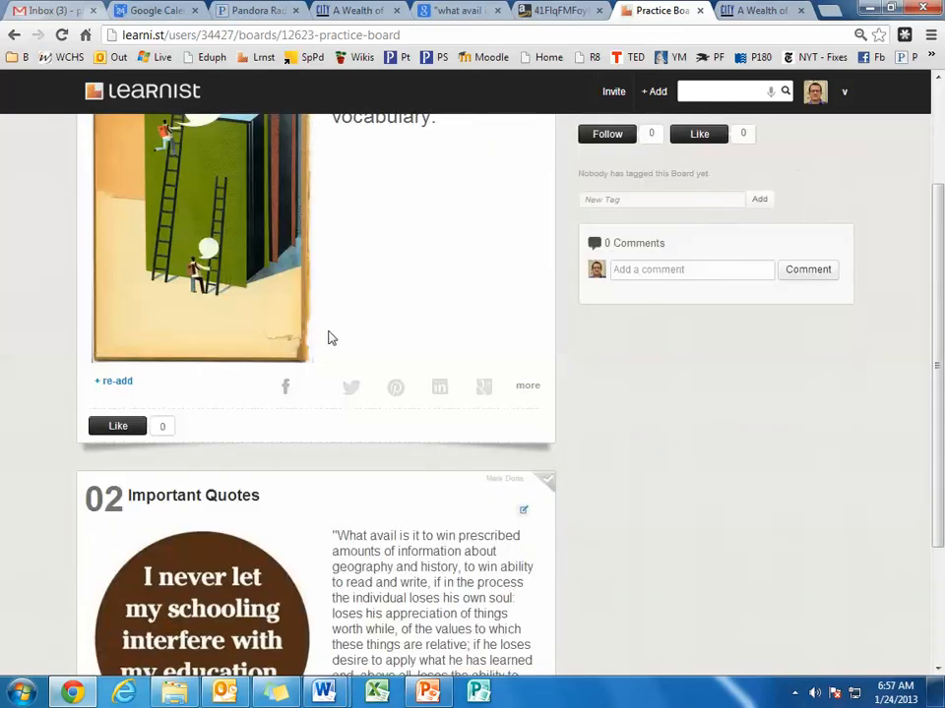